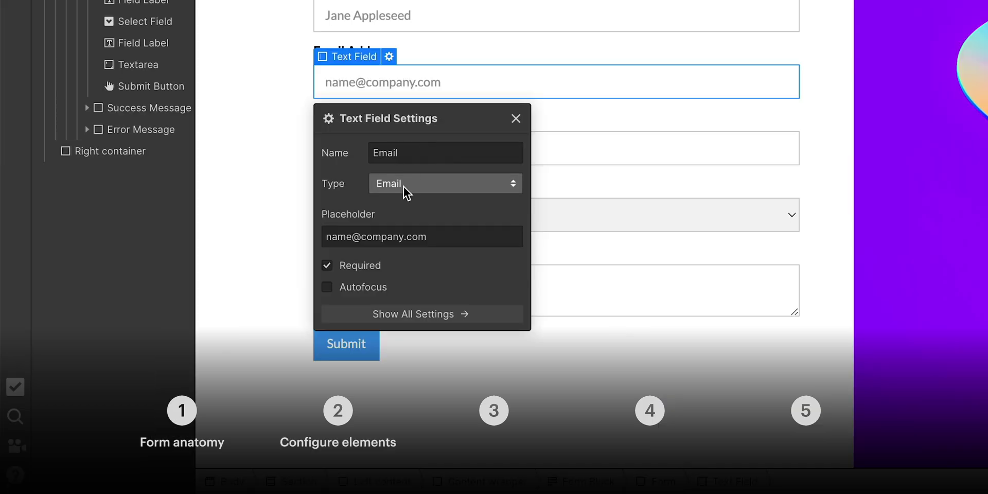
# - Drop a Form Block into the Content wrapper under the intro paragraph and dismiss its settings
pyautogui.click(404, 187)
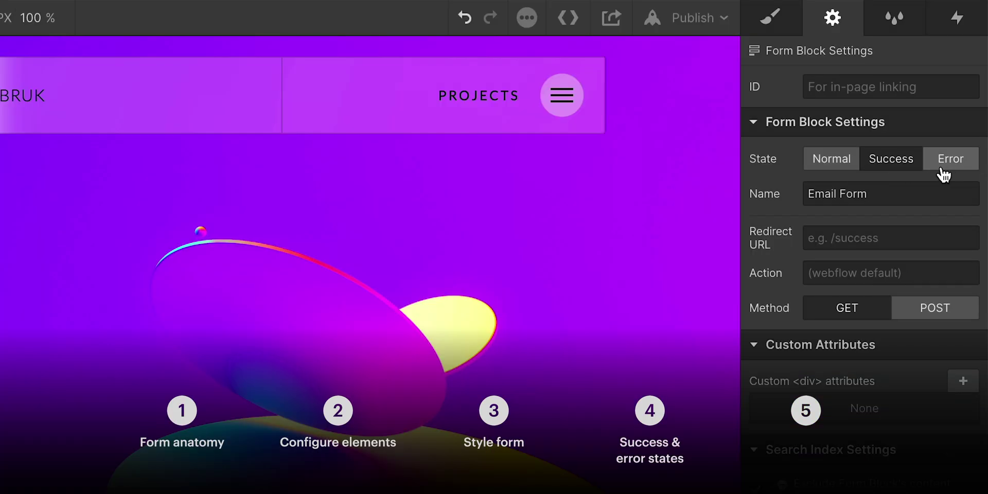
pyautogui.click(950, 165)
pyautogui.write('m')
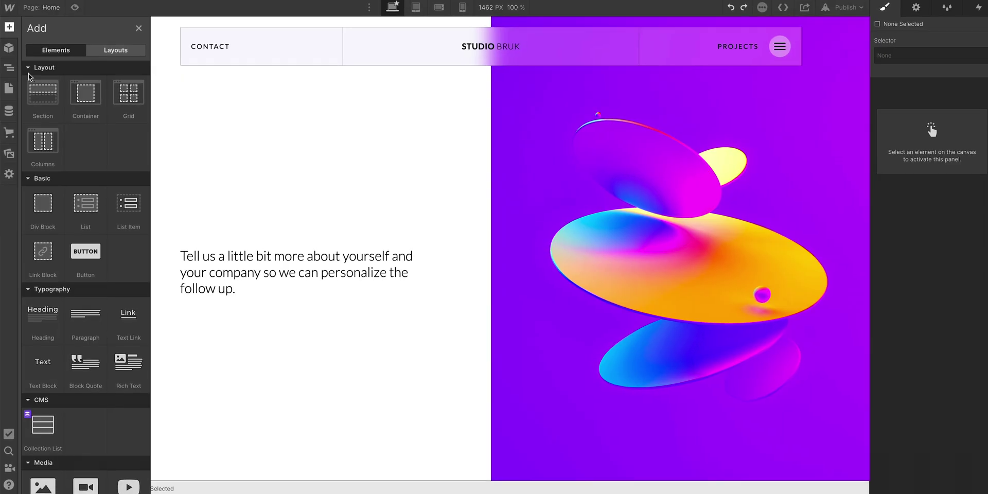
pyautogui.scroll(-7, 46, 121)
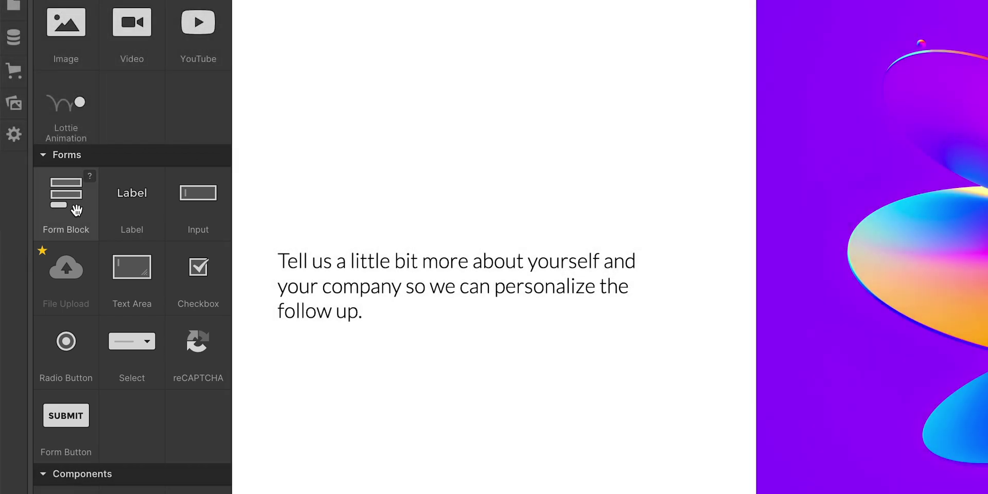
pyautogui.moveTo(77, 210); pyautogui.dragTo(313, 323)
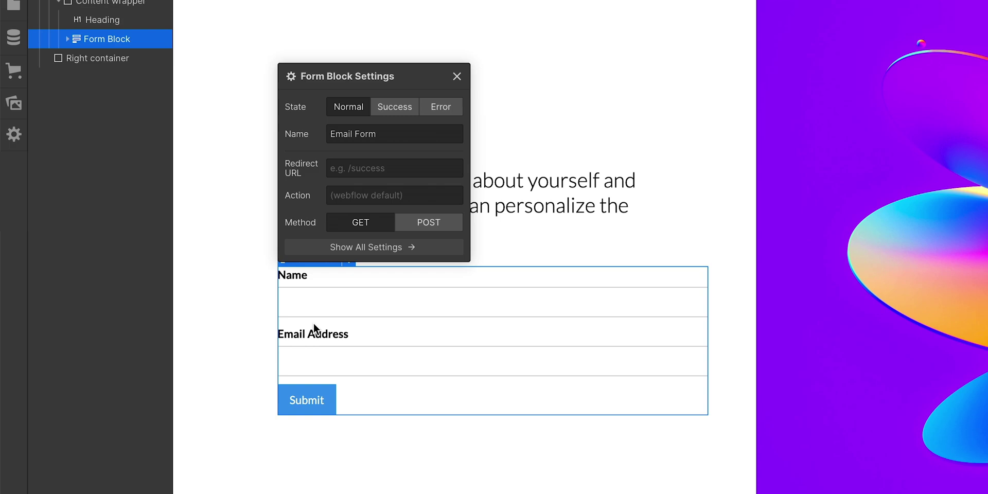
pyautogui.click(457, 76)
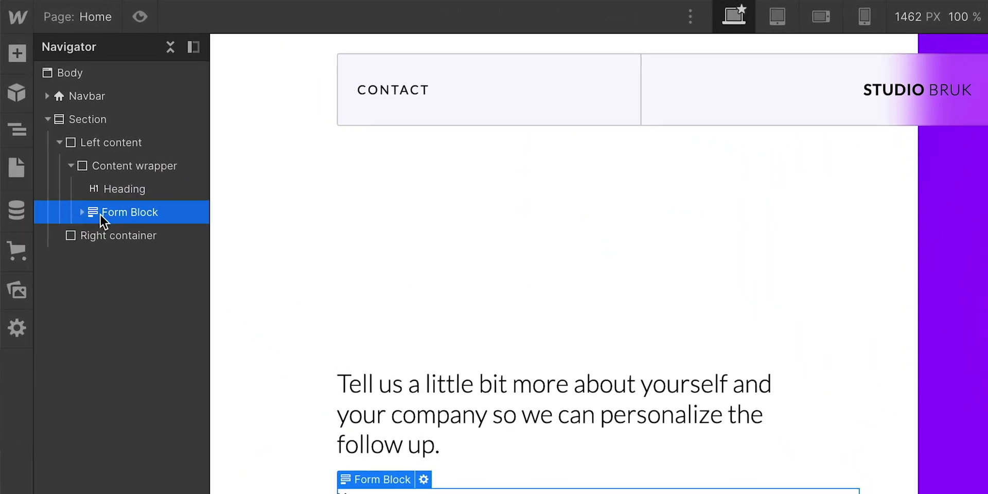
# - Expand Form Block in the Navigator and view its Form, Success Message and Error Message
pyautogui.click(82, 213)
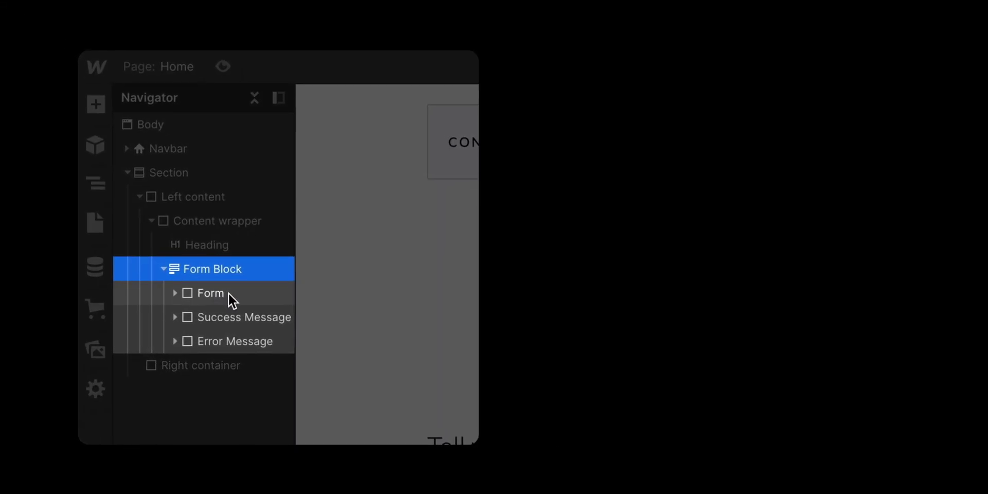
pyautogui.click(178, 263)
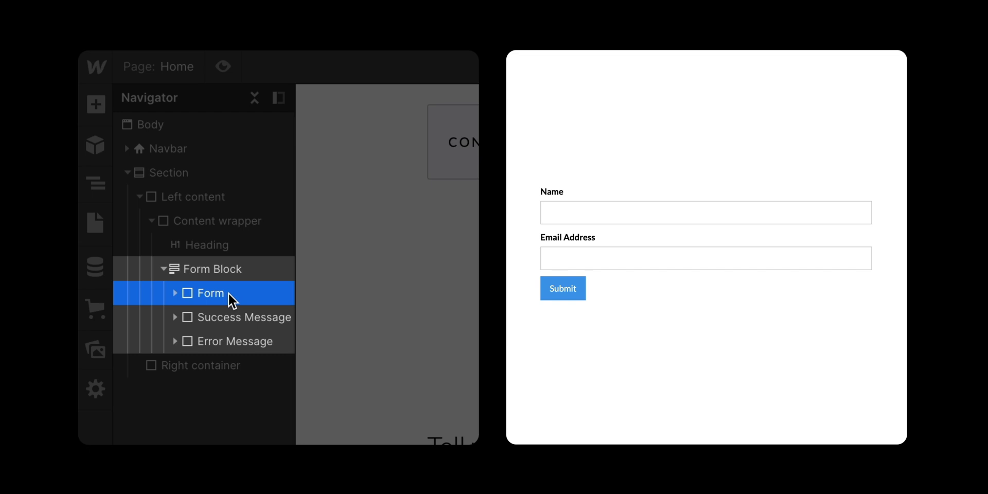
pyautogui.click(257, 324)
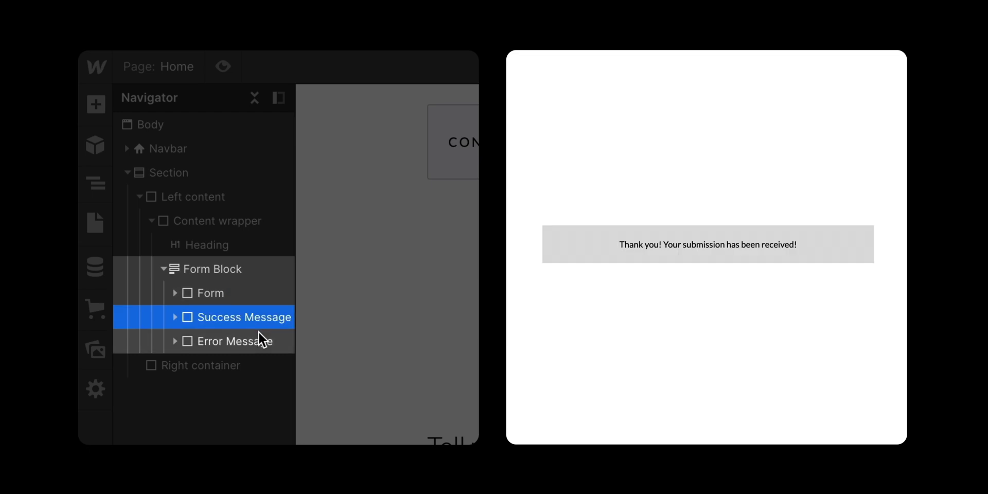
pyautogui.click(261, 346)
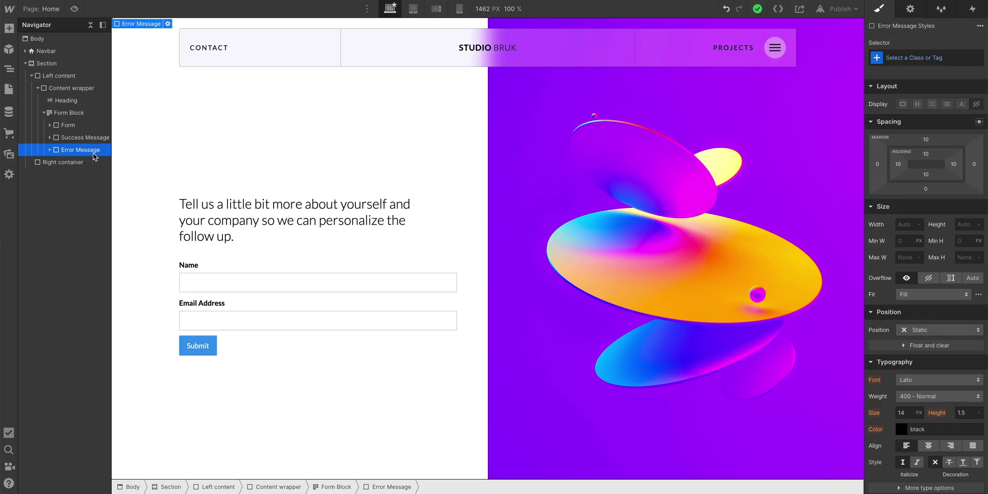
# - Expand the Form to reveal its labels, fields and button, and check Name and Email Address focus
pyautogui.click(81, 126)
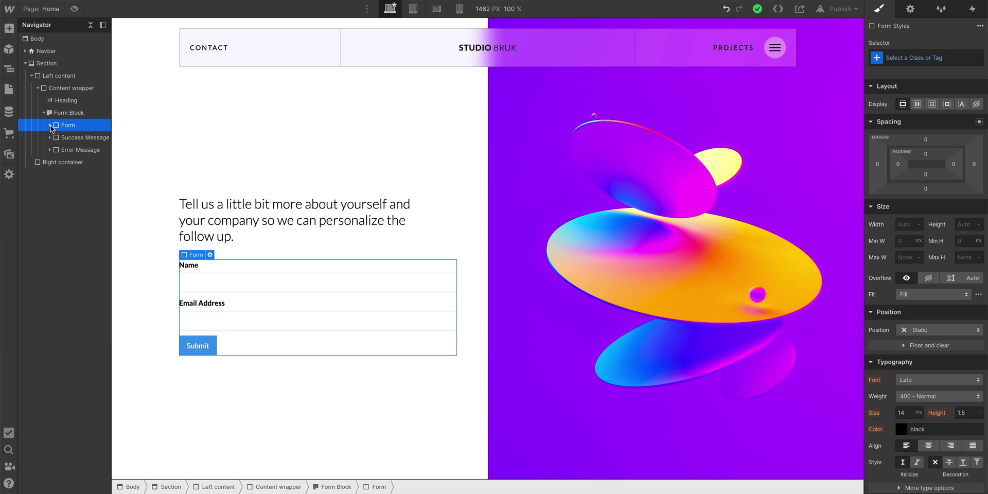
pyautogui.click(50, 125)
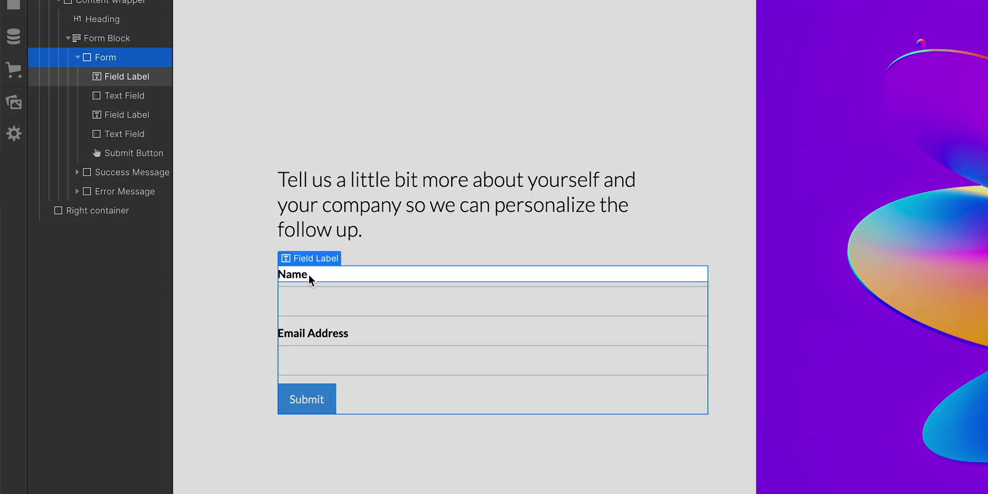
pyautogui.click(308, 274)
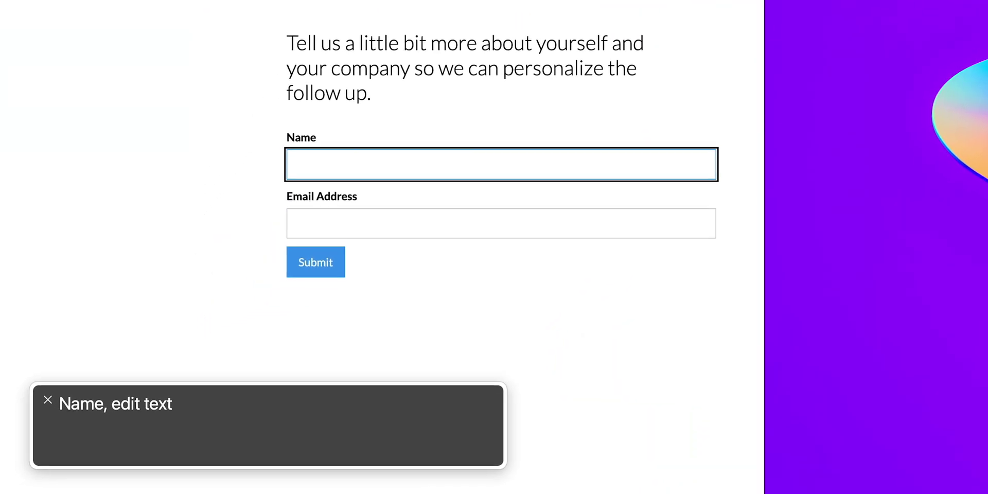
pyautogui.press('Tab')
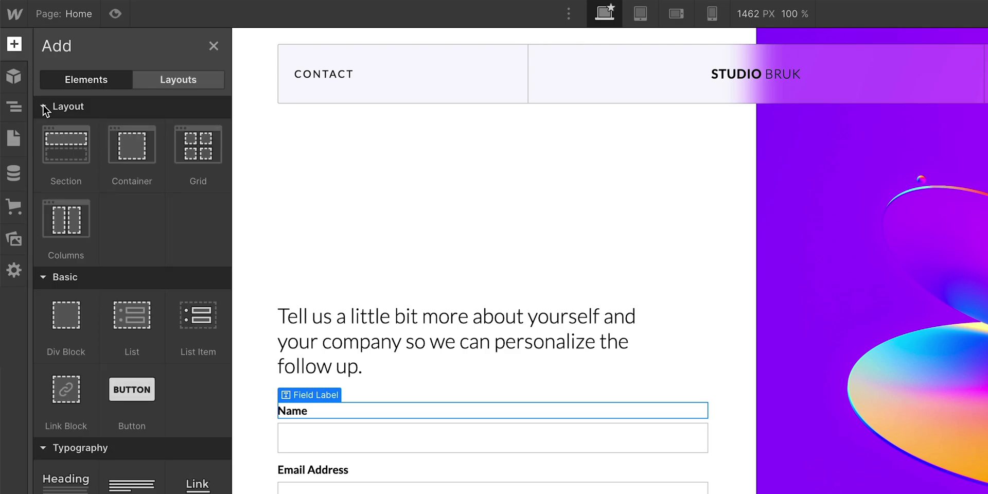
# - Drag a new Label into the form below Email Address and return to the Forms elements
pyautogui.scroll(-10, 62, 155)
pyautogui.scroll(-1, 76, 206)
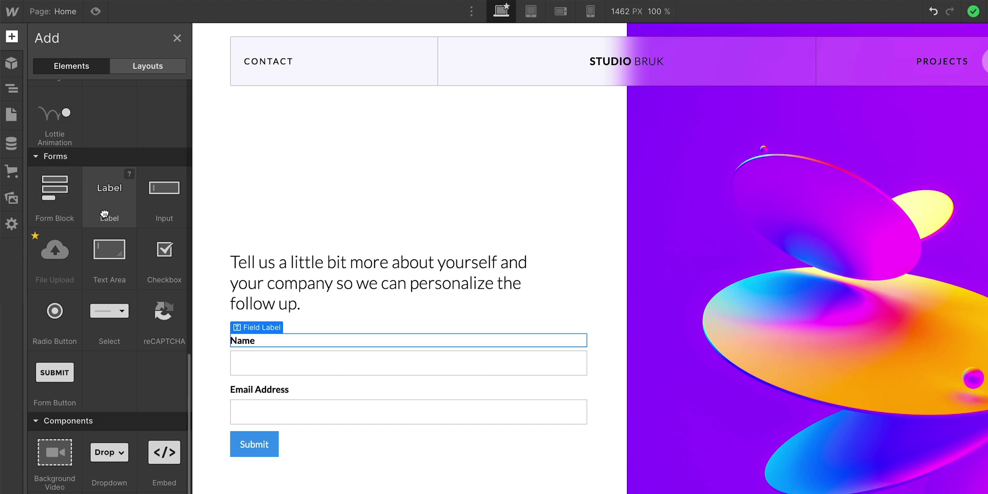
pyautogui.moveTo(119, 240); pyautogui.dragTo(255, 442)
pyautogui.moveTo(165, 286); pyautogui.dragTo(196, 337)
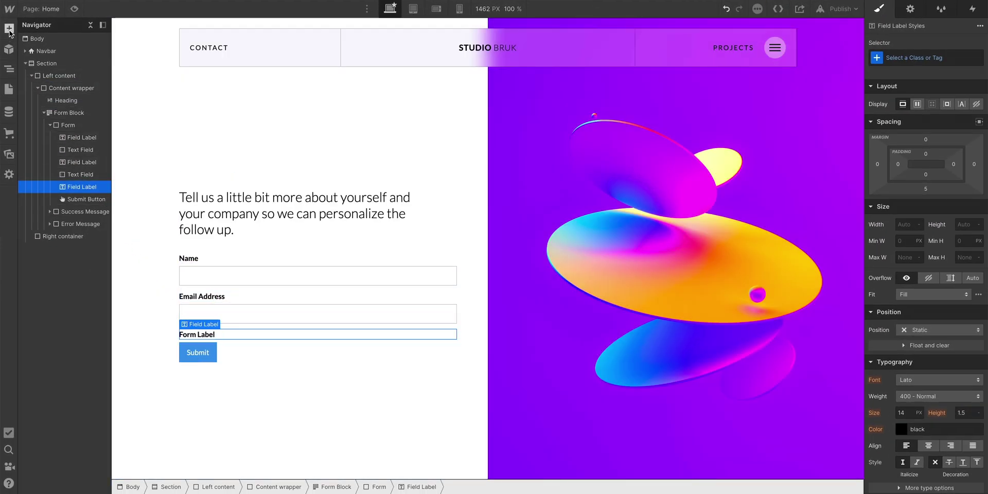
pyautogui.click(9, 28)
pyautogui.scroll(-6, 85, 231)
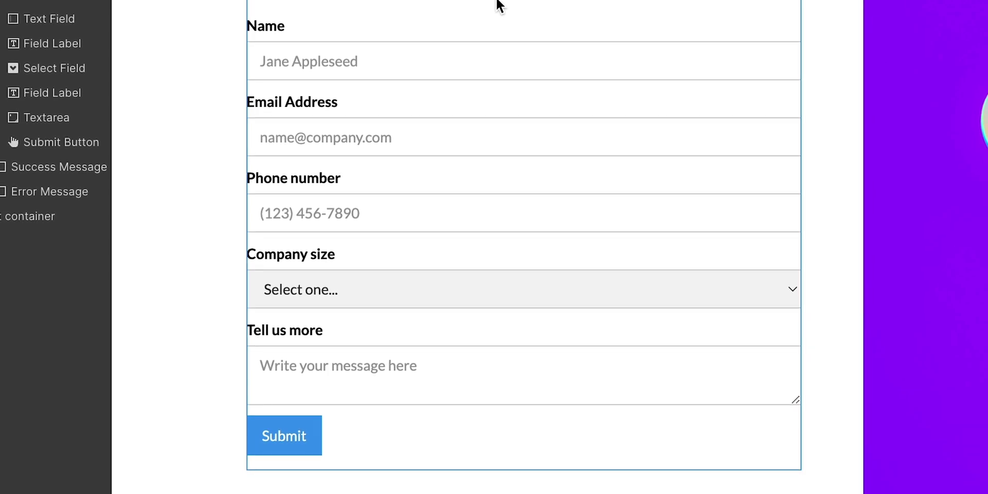
# - Mark the Name text field as Required and bring up the Email field's settings
pyautogui.doubleClick(343, 128)
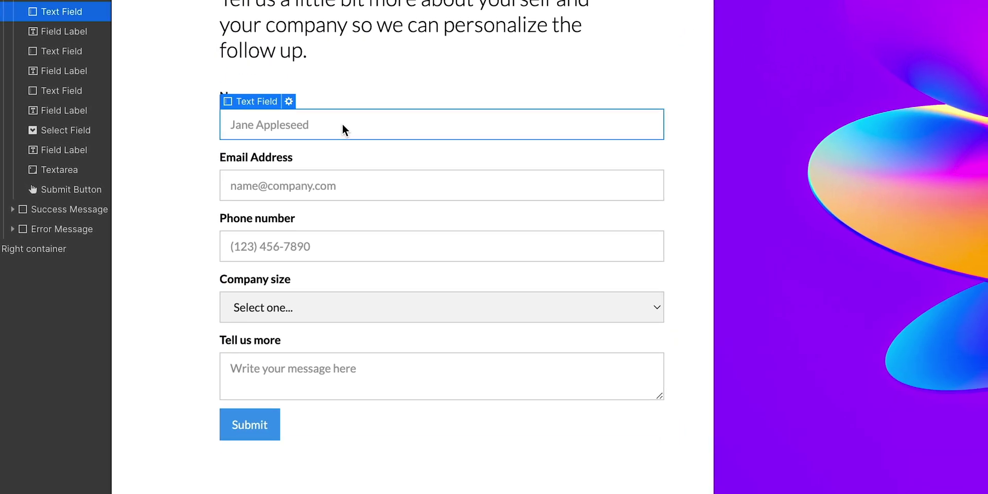
pyautogui.click(404, 158)
pyautogui.click(289, 102)
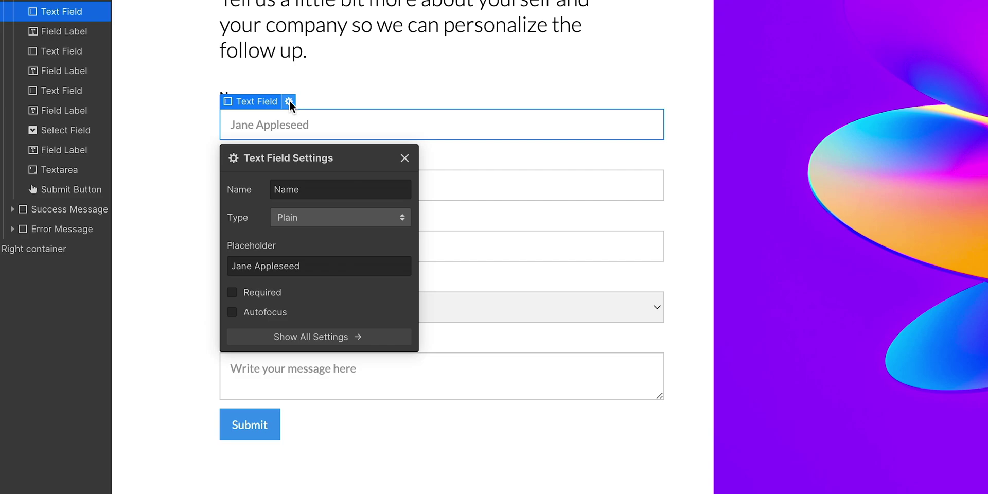
pyautogui.click(233, 294)
pyautogui.click(425, 186)
pyautogui.click(425, 186)
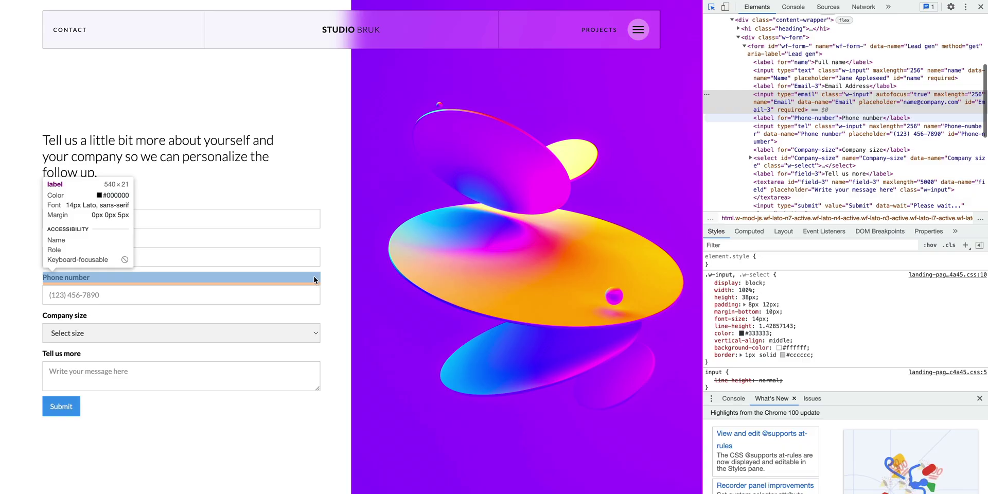
# - Inspect the live email input's type and submit the form to test email validation
pyautogui.click(303, 263)
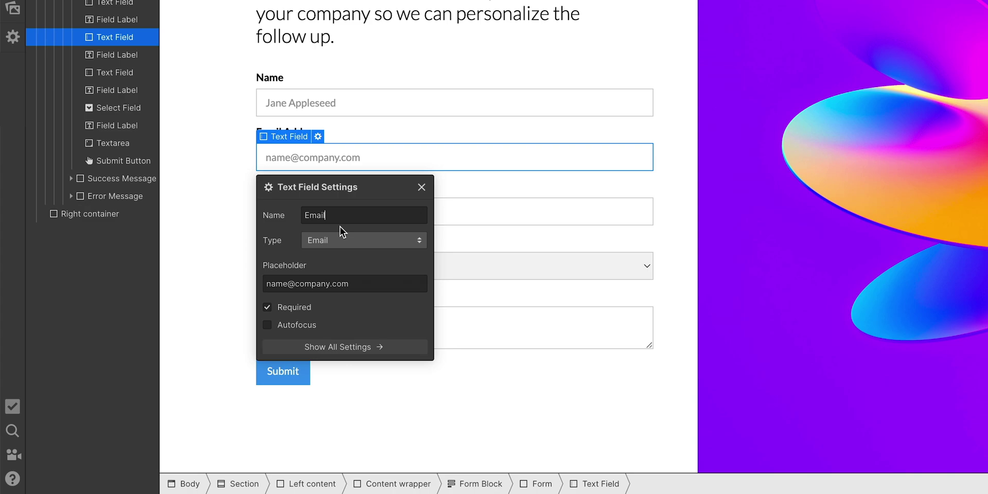
pyautogui.click(332, 241)
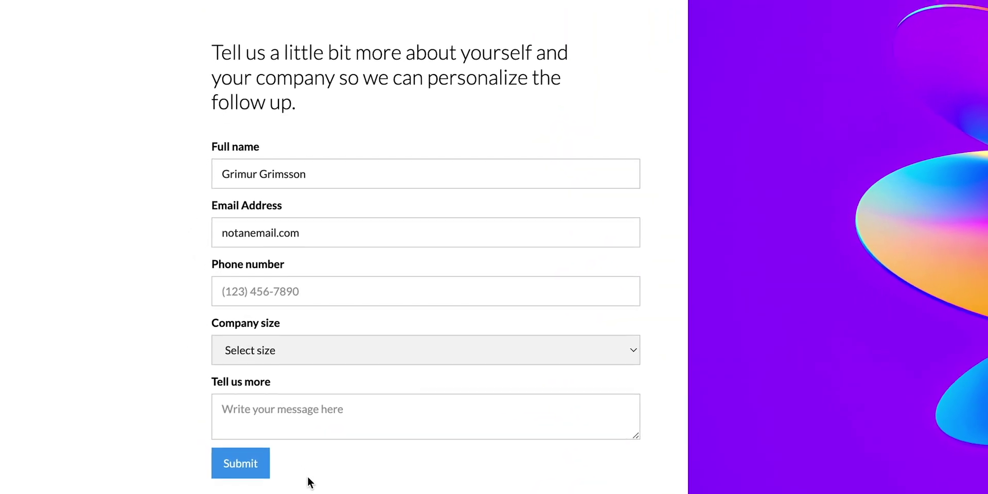
pyautogui.click(265, 478)
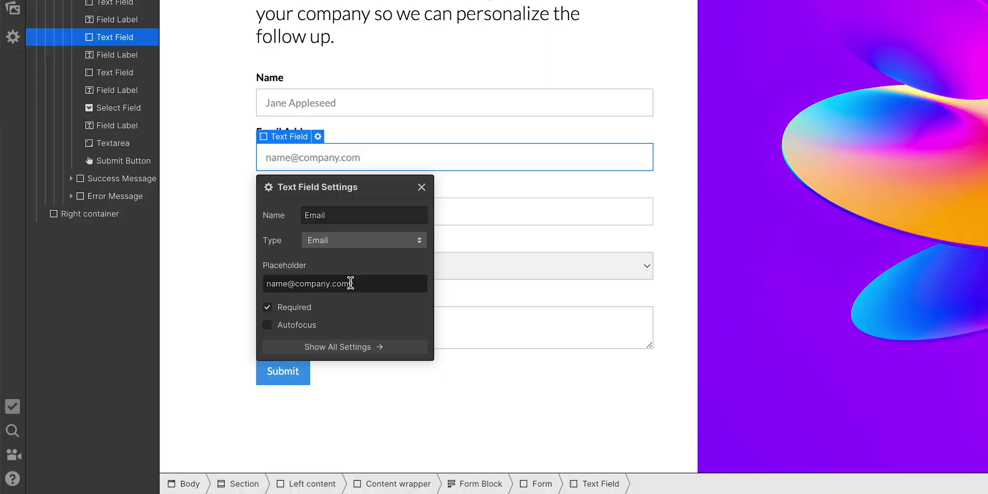
# - Enter a sample email address and submit with Full name empty to test the required check
pyautogui.click(351, 283)
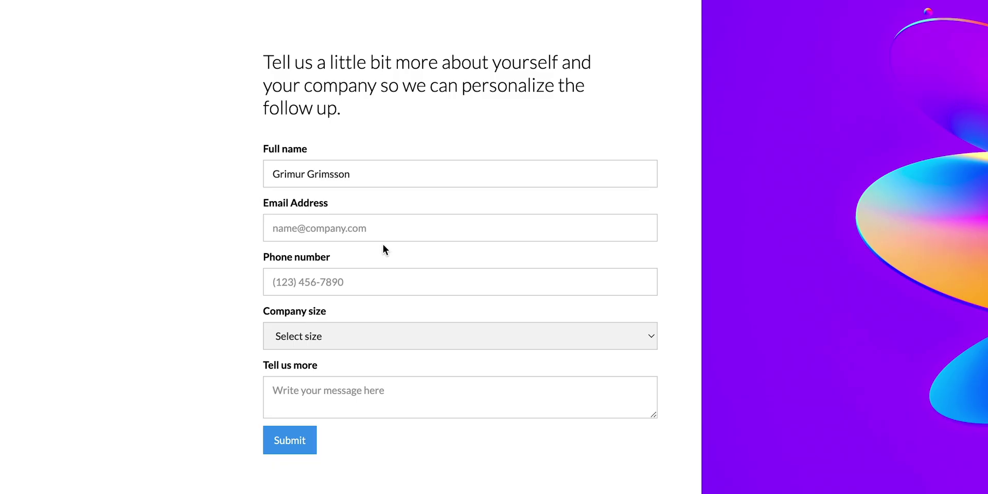
pyautogui.click(380, 229)
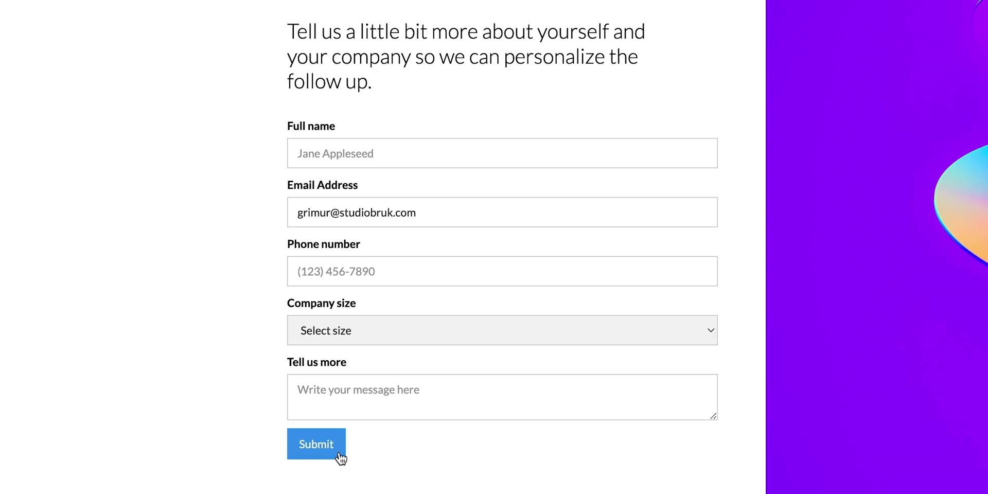
pyautogui.click(339, 456)
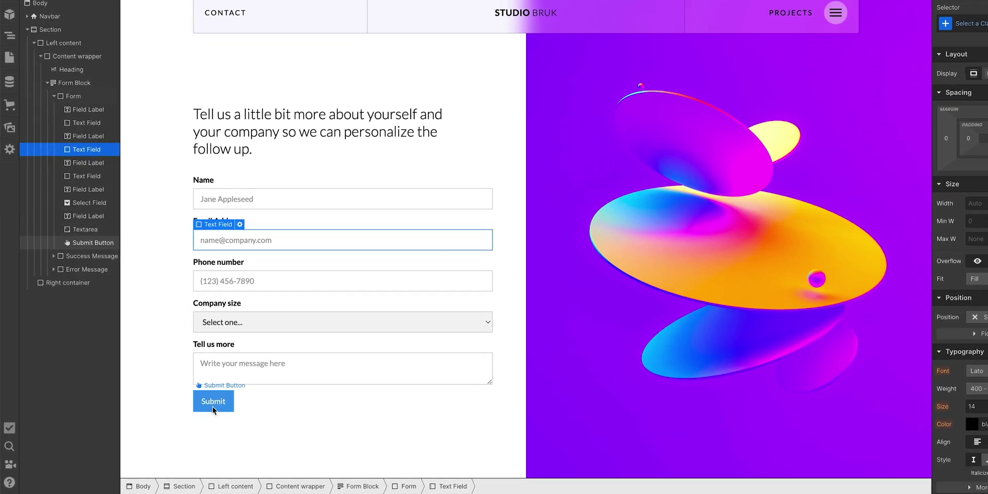
# - Try Engage, Submit and Execute as button labels, then submit the filled sample form to show 'Please wait...'
pyautogui.click(212, 406)
pyautogui.doubleClick(211, 406)
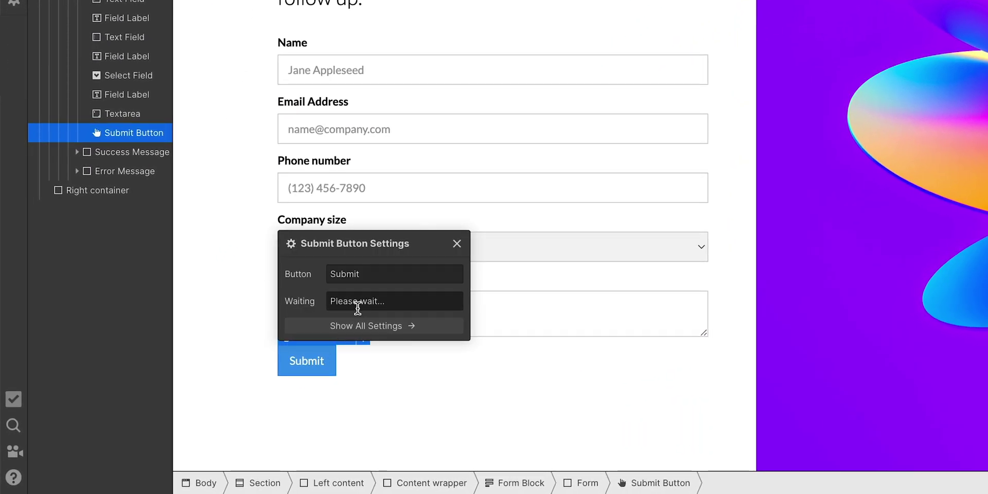
pyautogui.moveTo(375, 274); pyautogui.dragTo(330, 274)
pyautogui.write('Engage')
pyautogui.hotkey('ctrl', 'a')
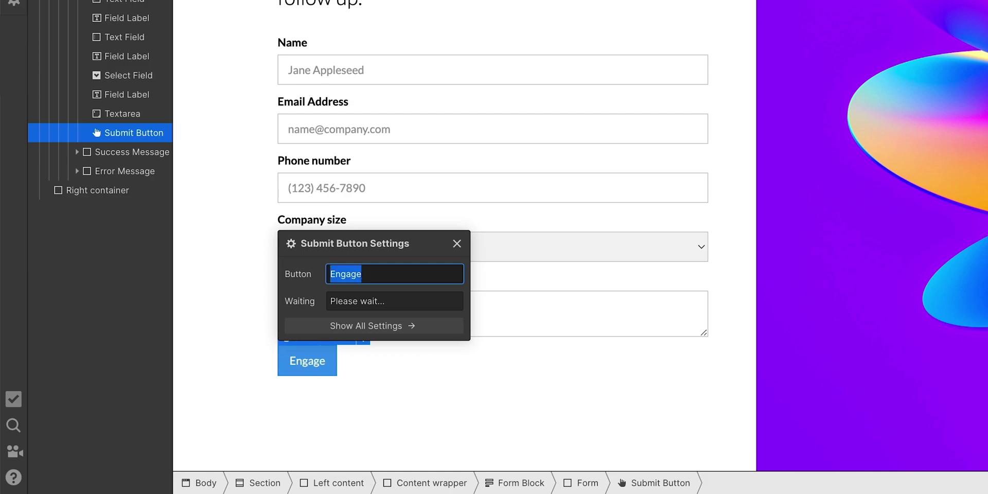
pyautogui.write('Submit')
pyautogui.hotkey('ctrl', 'a')
pyautogui.write('Execute')
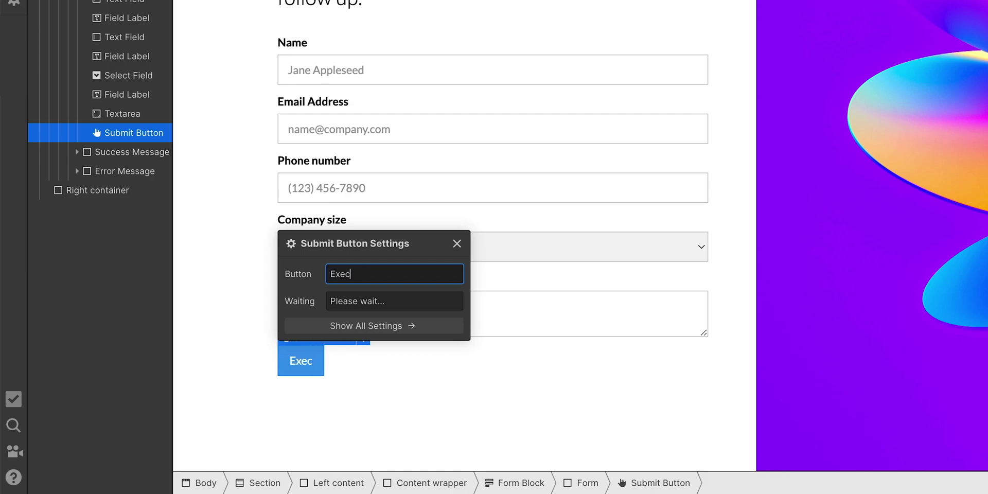
pyautogui.click(385, 300)
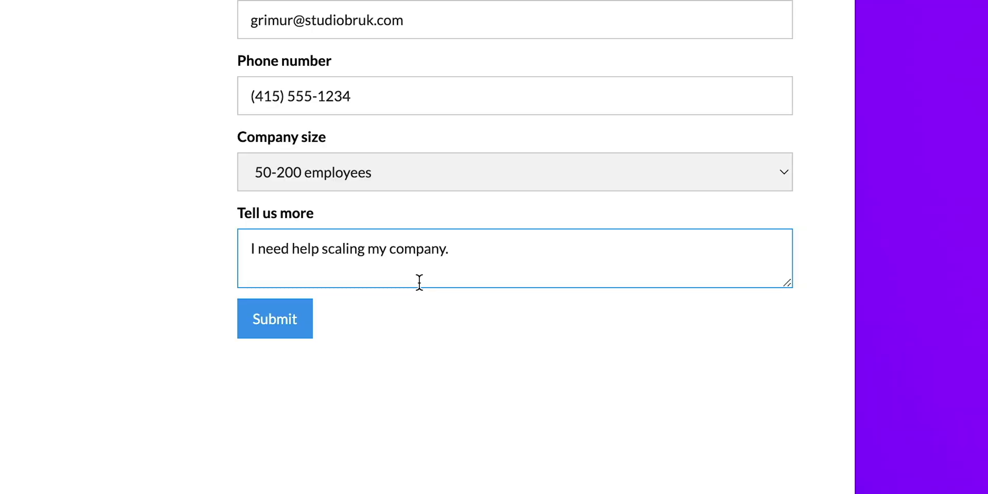
pyautogui.click(301, 337)
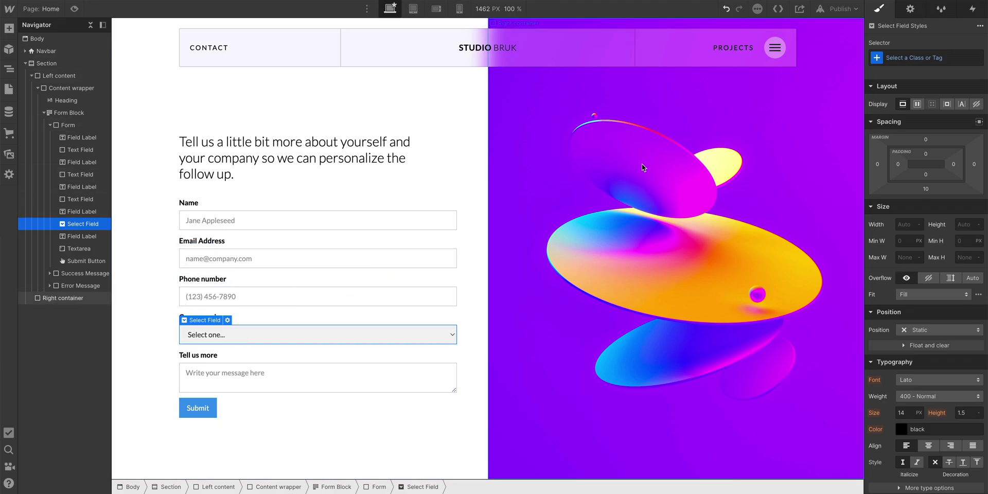
pyautogui.click(909, 8)
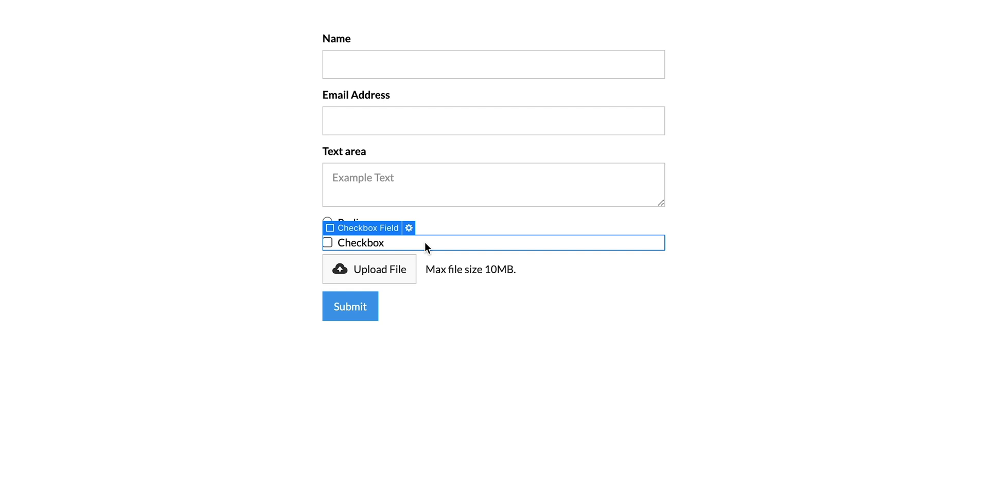
pyautogui.click(409, 228)
pyautogui.click(427, 223)
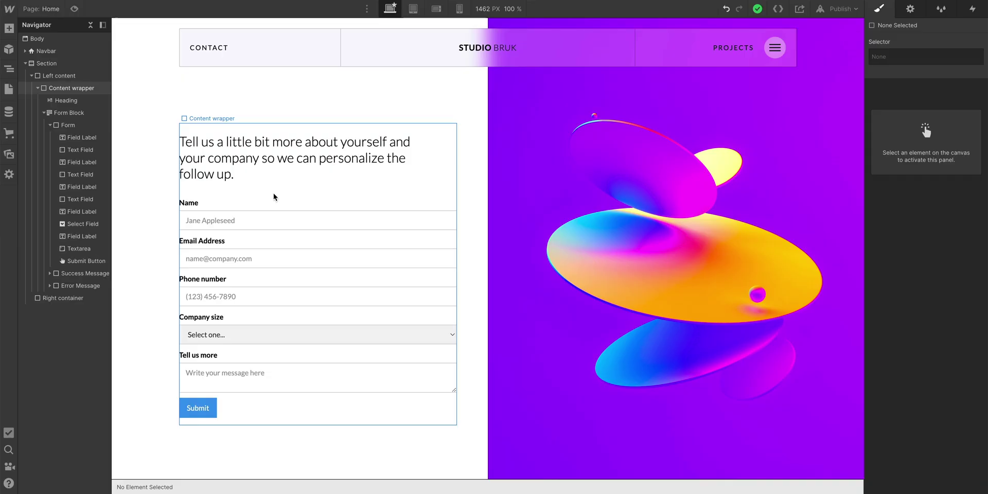
# - Apply the Label class to the Name label and expand More type options to check letter spacing
pyautogui.click(221, 204)
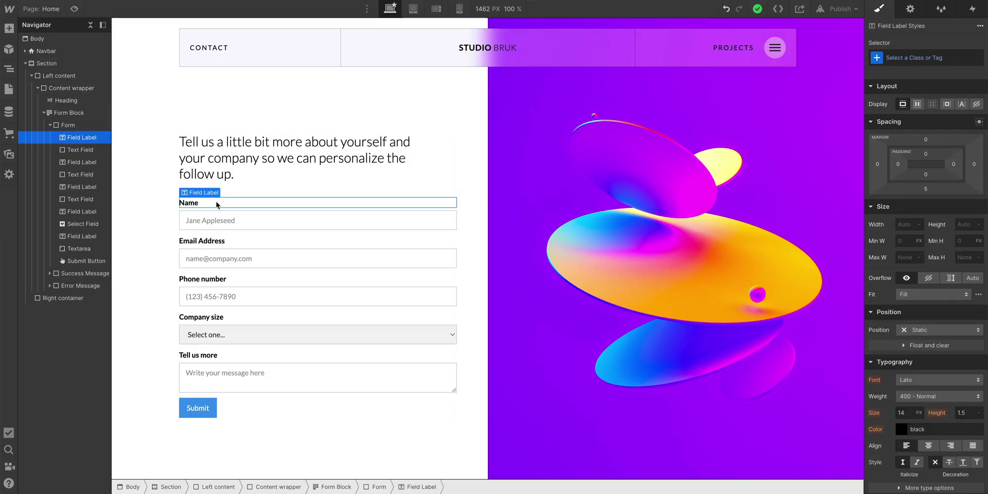
pyautogui.click(877, 58)
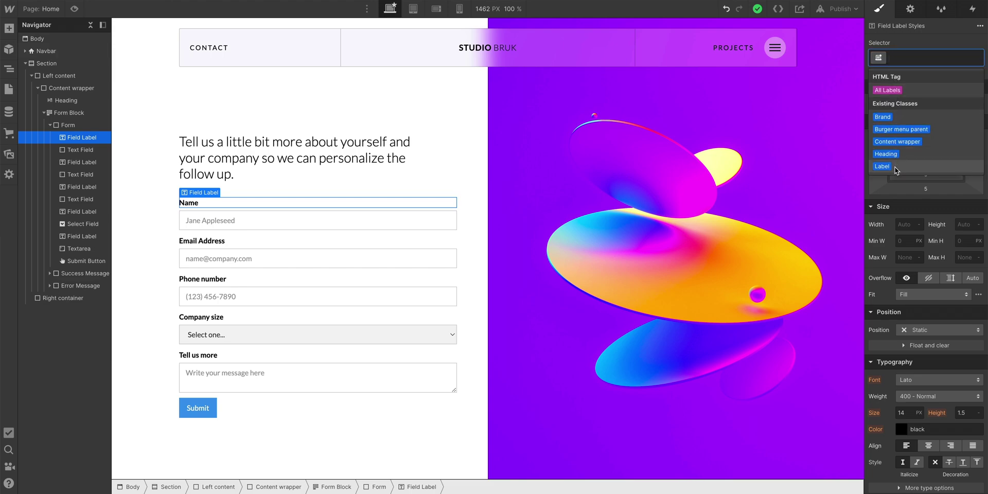
pyautogui.click(882, 166)
pyautogui.scroll(-3, 895, 170)
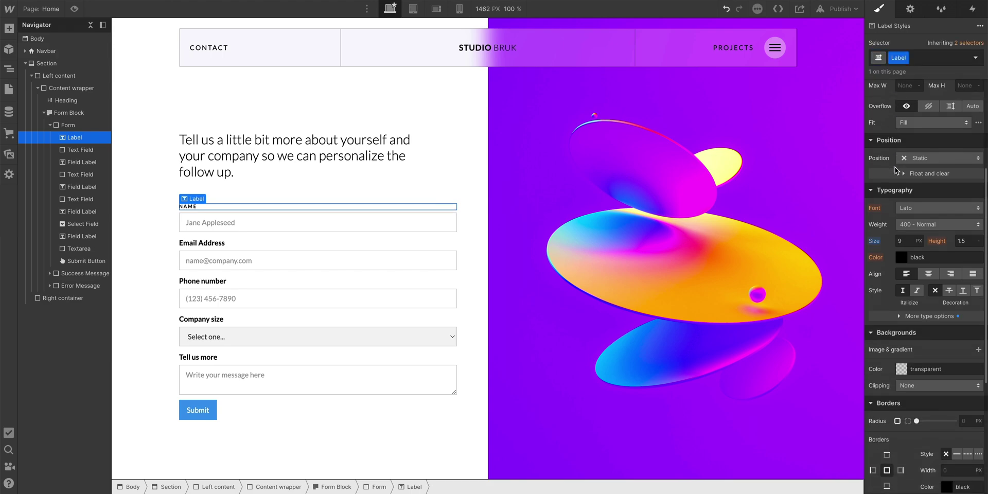
pyautogui.click(888, 315)
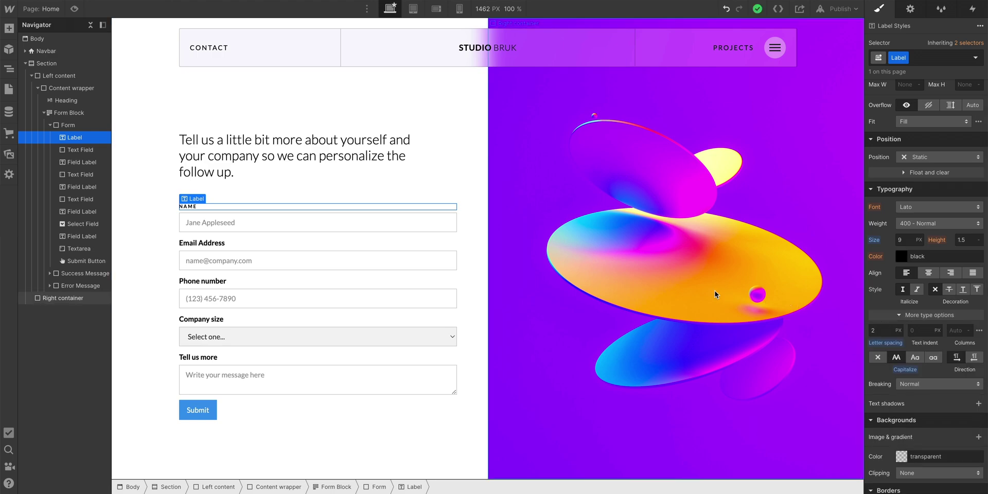
# - Give the Email Address and Phone number labels the Label class, then select Company size
pyautogui.click(359, 248)
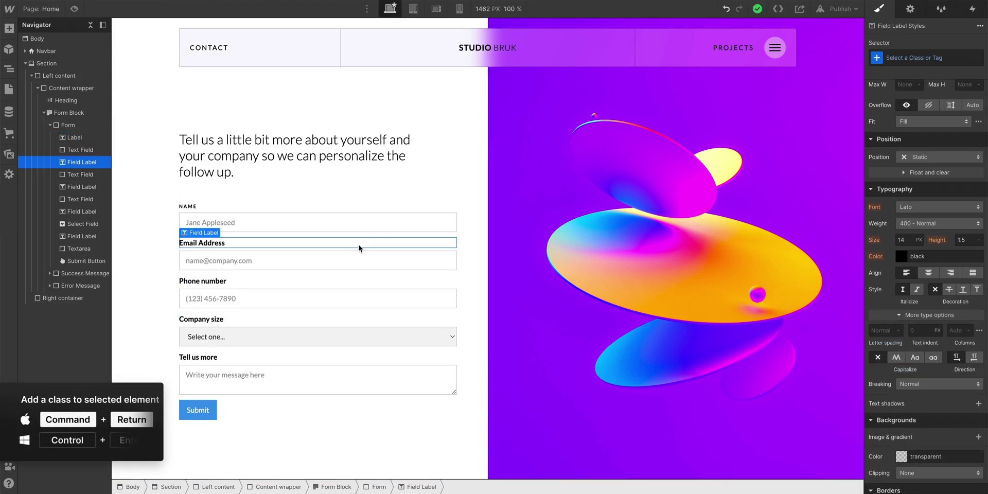
pyautogui.press('super+Return')
pyautogui.write('label')
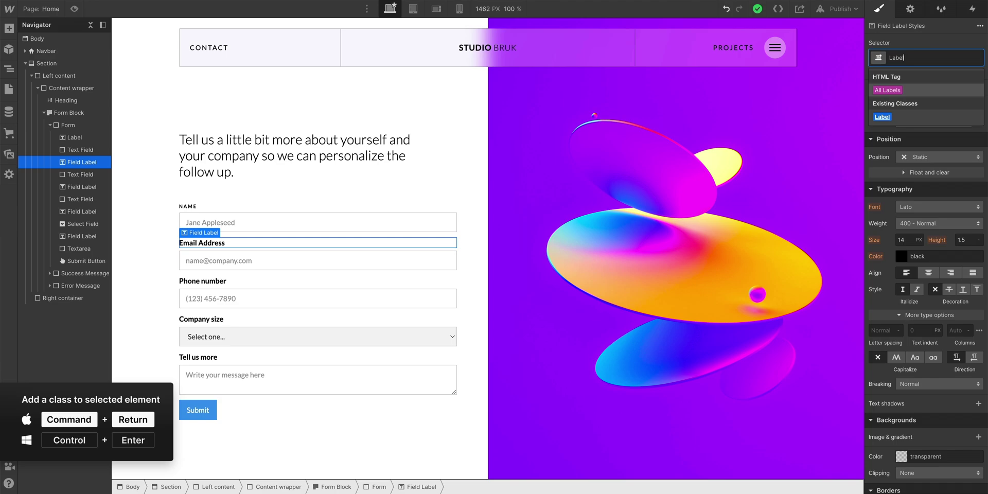
pyautogui.press('Return')
pyautogui.click(274, 281)
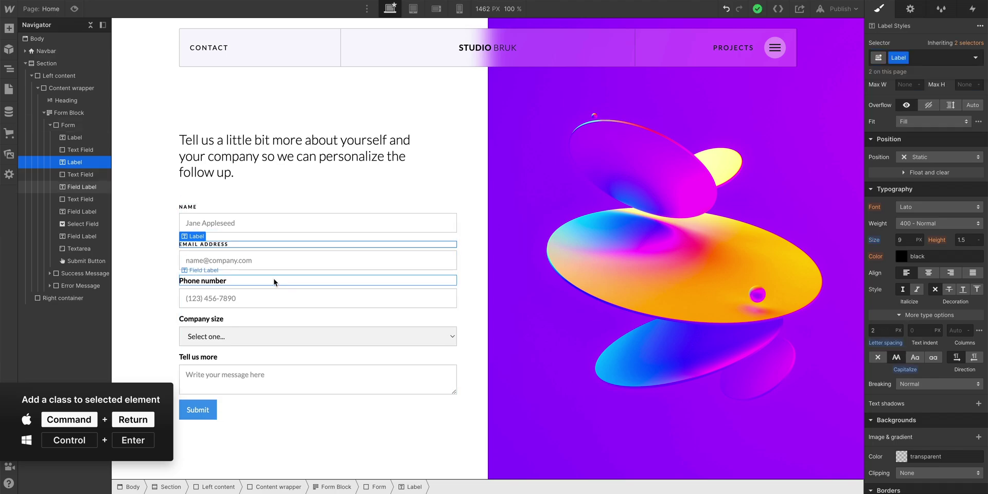
pyautogui.press('super+Return')
pyautogui.write('label')
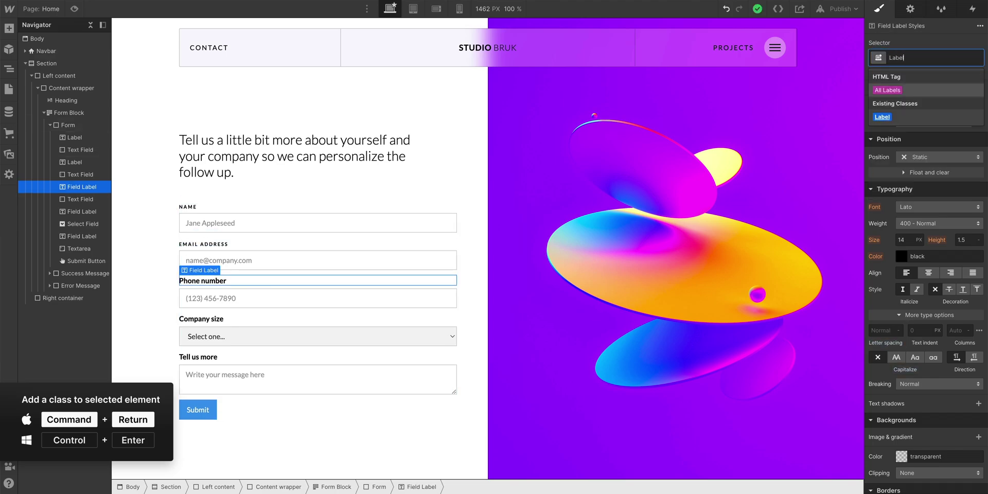
pyautogui.press('Return')
pyautogui.click(227, 320)
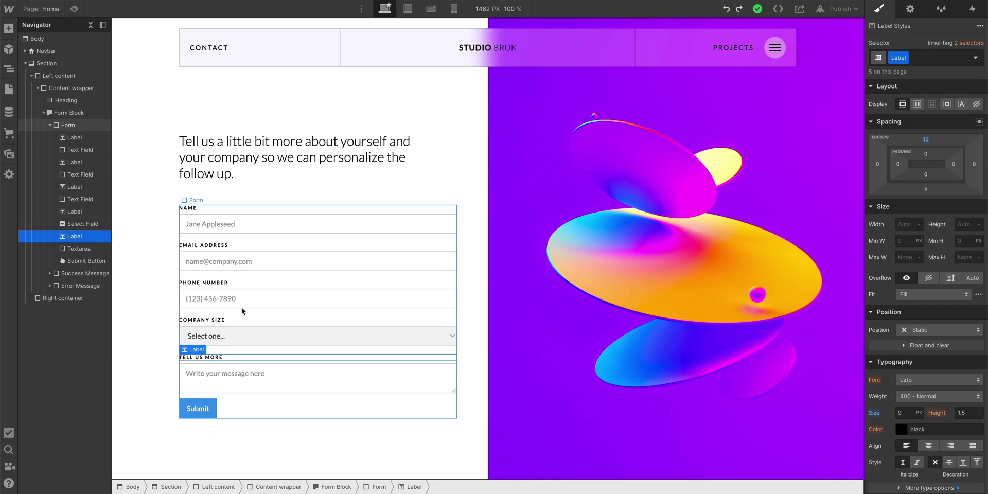
# - Create a new Fields class on the Name text input
pyautogui.click(258, 231)
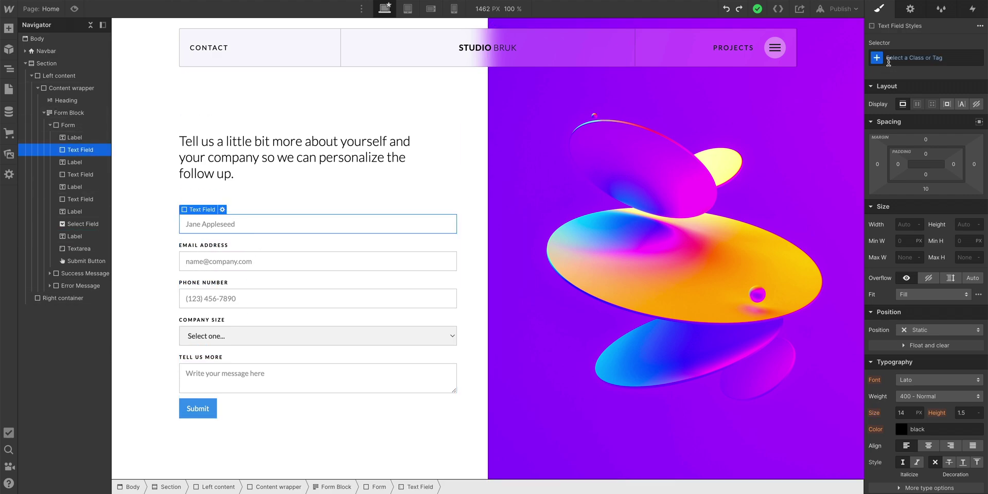
pyautogui.press('super+Return')
pyautogui.write('Fields')
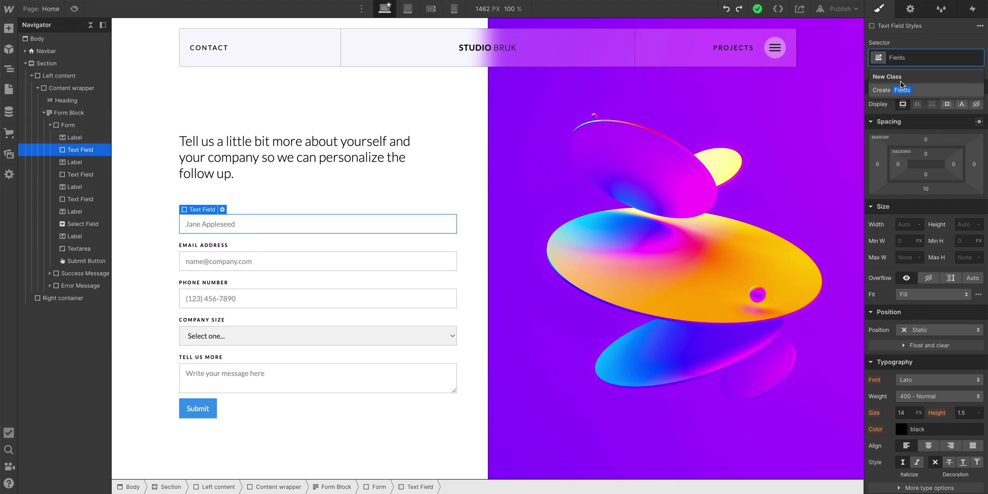
pyautogui.click(902, 90)
# - Give Fields a Ghost White background and a border colour with alpha 0
pyautogui.scroll(-6, 905, 109)
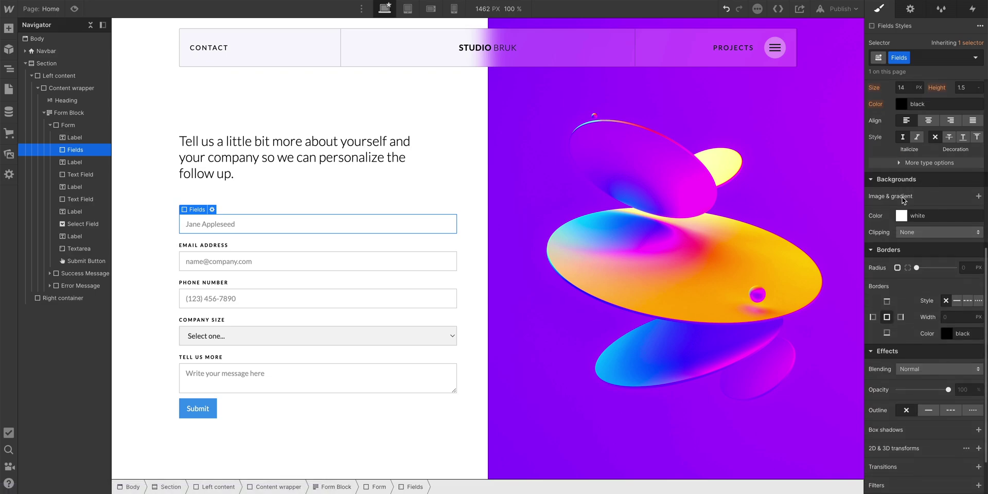
pyautogui.click(901, 216)
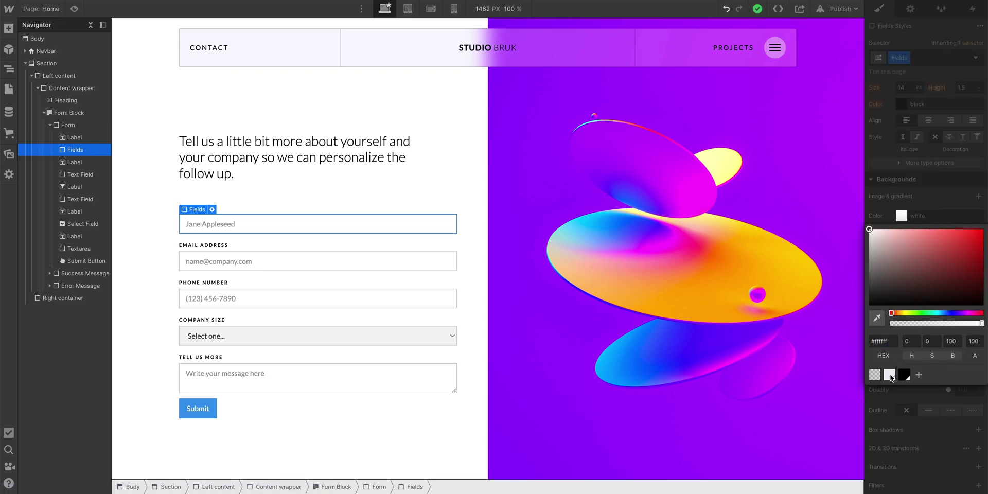
pyautogui.click(889, 375)
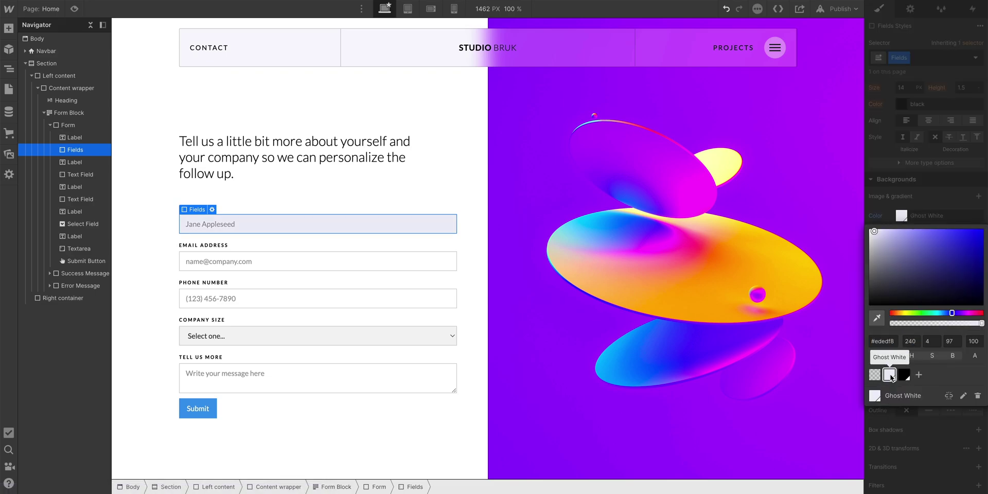
pyautogui.click(890, 420)
pyautogui.click(947, 334)
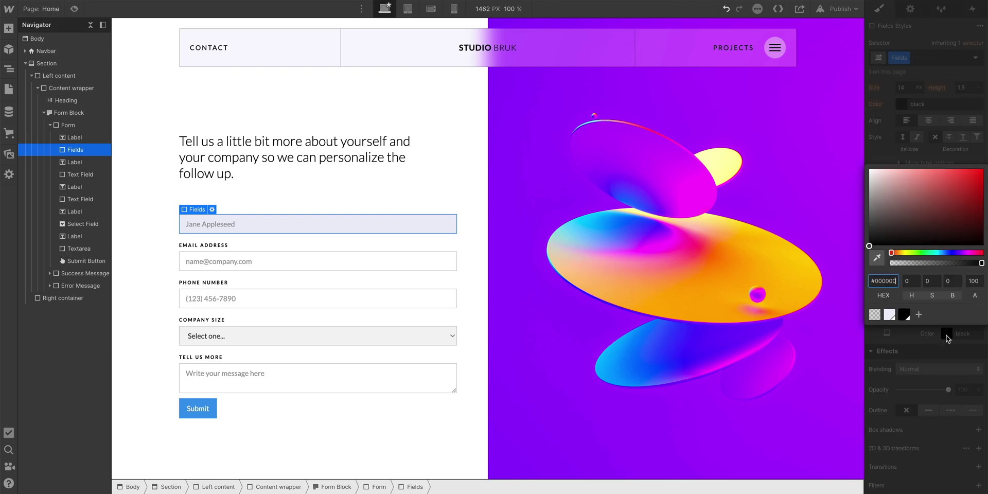
pyautogui.moveTo(980, 263); pyautogui.dragTo(890, 263)
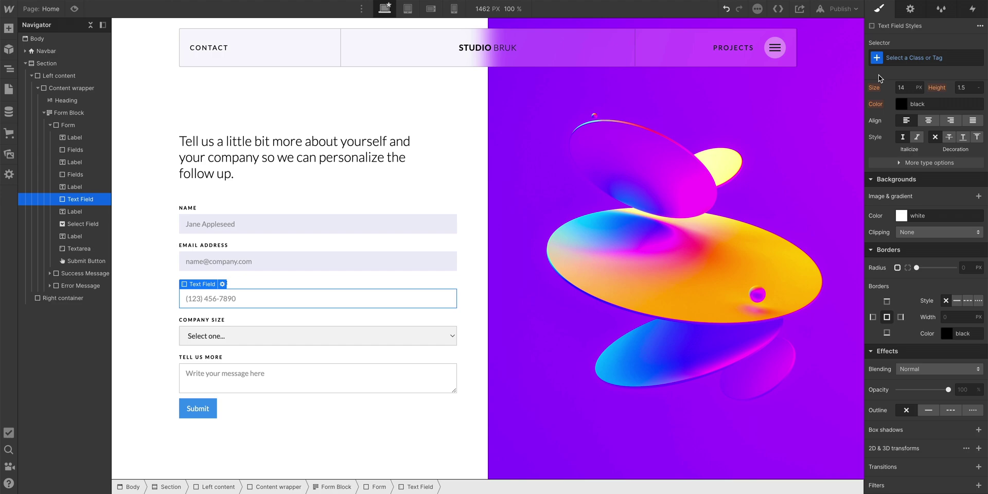
# - Apply the existing Fields class to the phone input and Company size dropdown, then select the Tell us more box
pyautogui.click(898, 58)
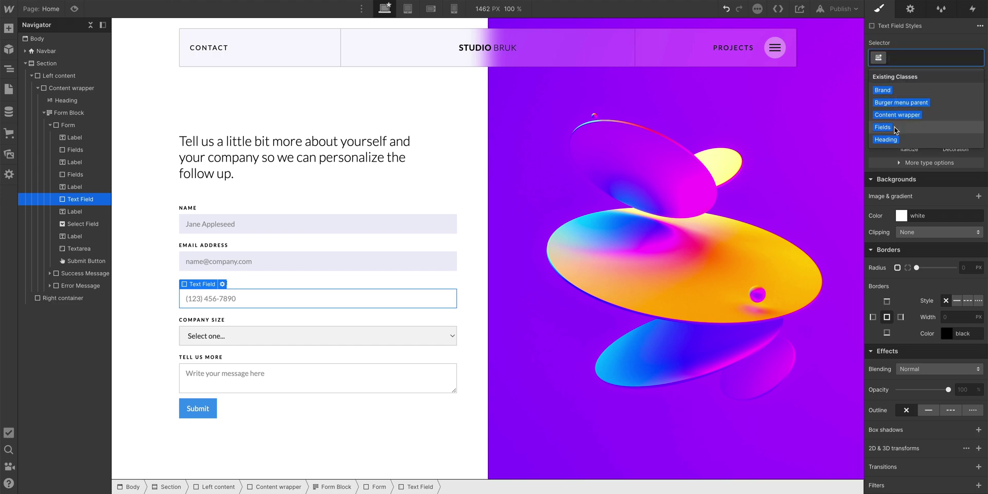
pyautogui.click(894, 128)
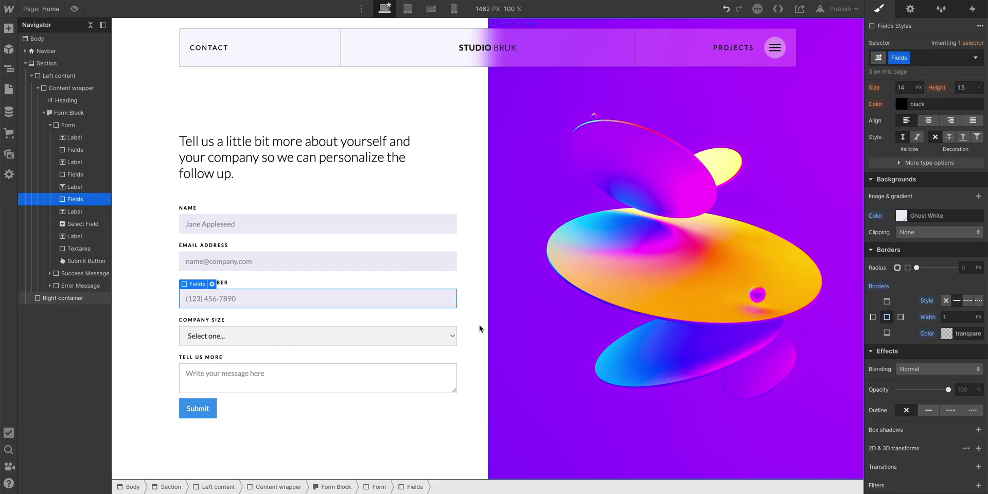
pyautogui.click(450, 337)
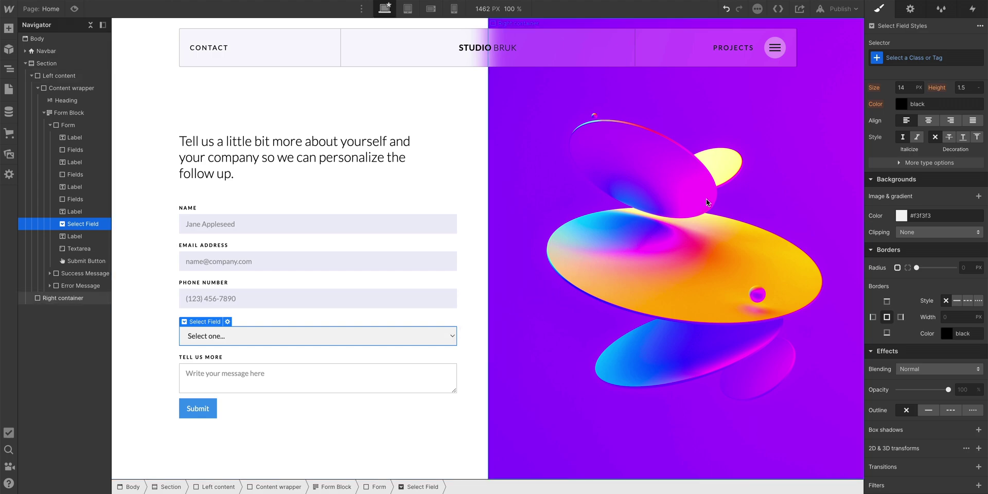
pyautogui.click(923, 59)
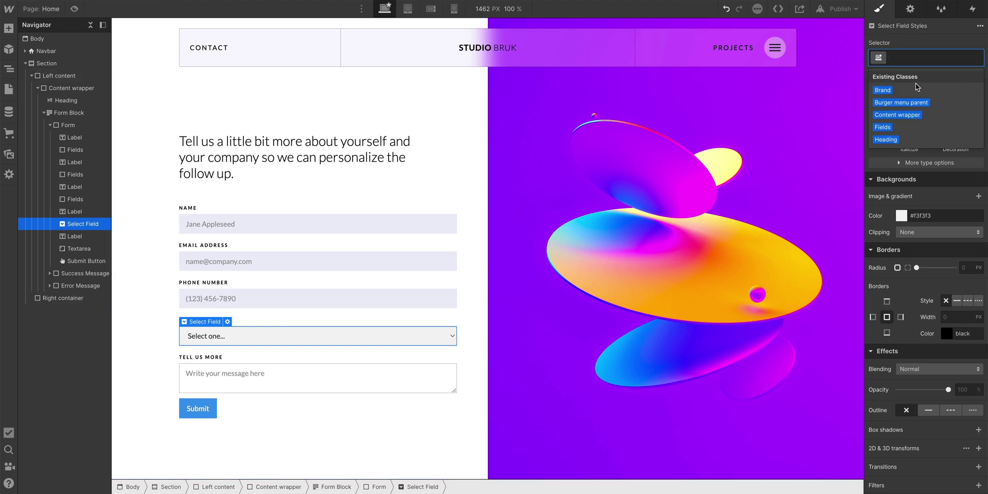
pyautogui.click(883, 127)
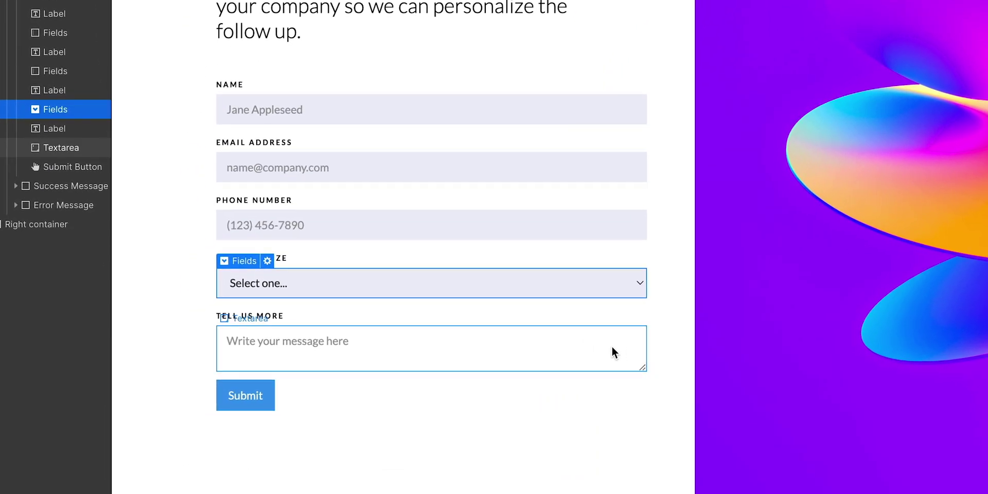
pyautogui.click(613, 346)
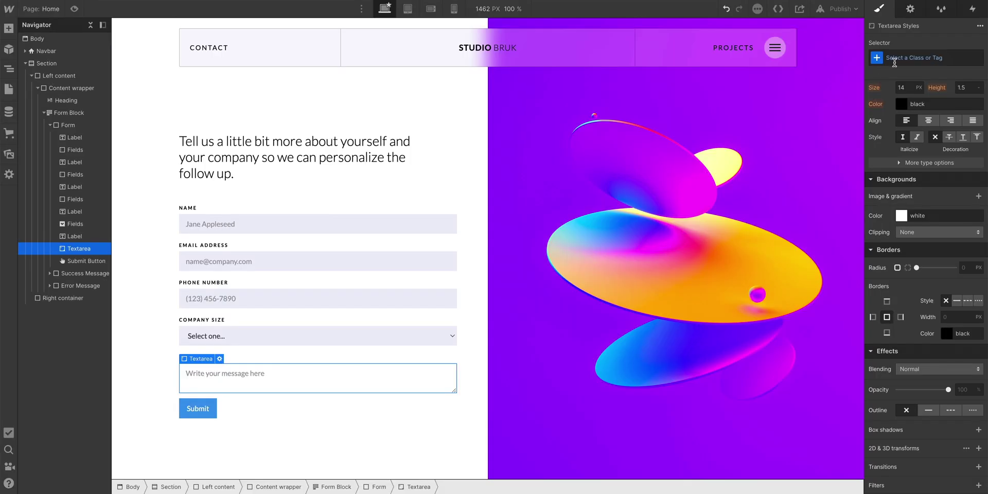
pyautogui.click(895, 58)
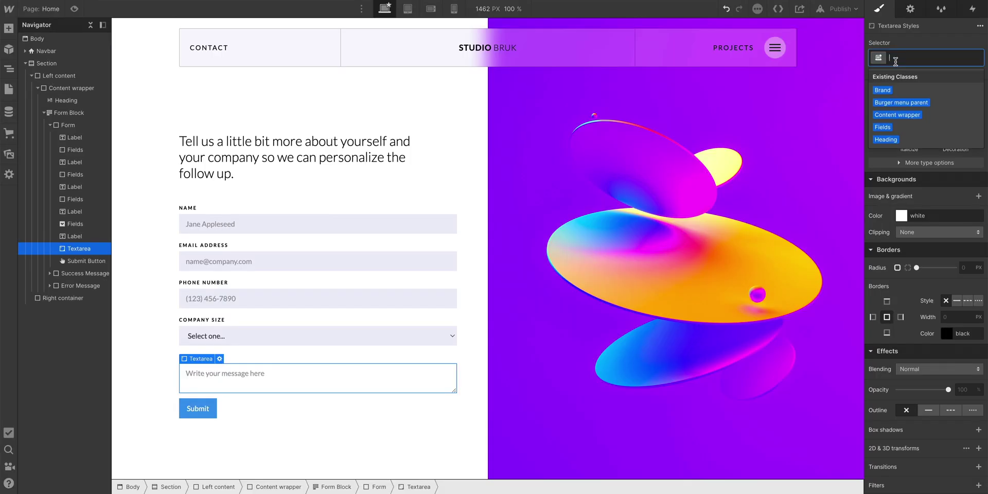
# - Add Fields to the message box, set its Placeholder text colour to dark grey #4d4d4d, and test typing an email
pyautogui.click(895, 129)
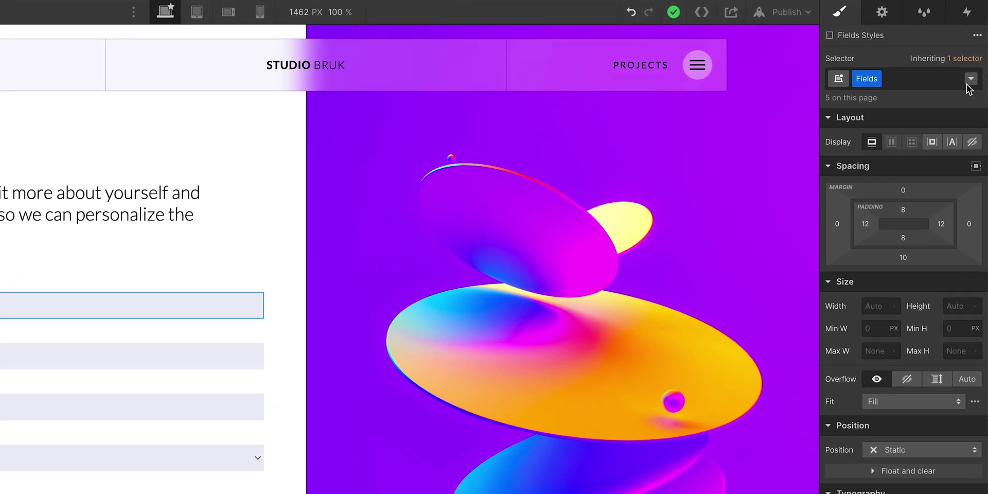
pyautogui.click(968, 82)
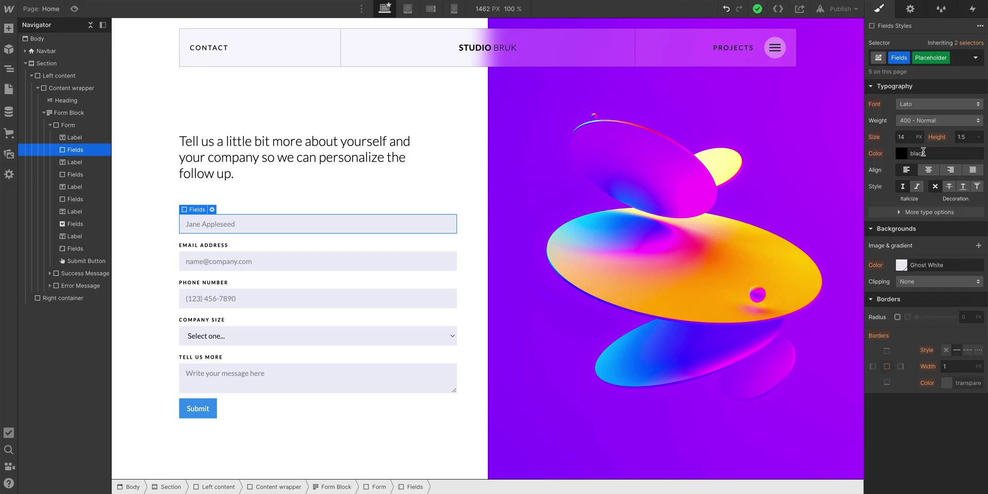
pyautogui.click(901, 153)
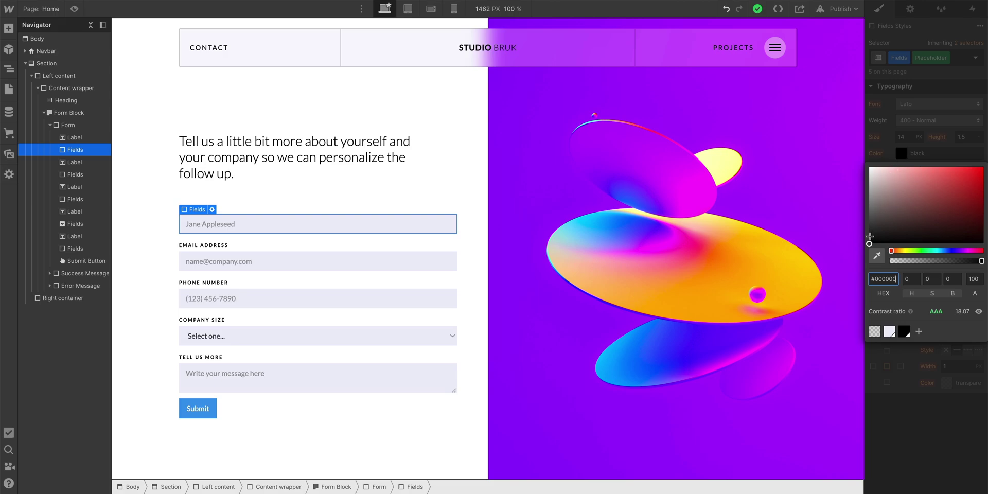
pyautogui.moveTo(870, 237); pyautogui.dragTo(869, 180)
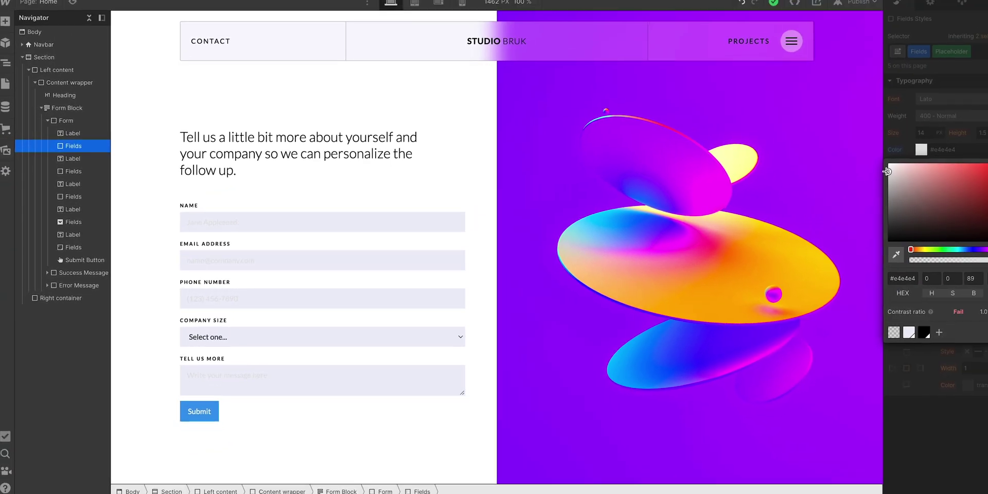
pyautogui.moveTo(870, 182); pyautogui.dragTo(869, 220)
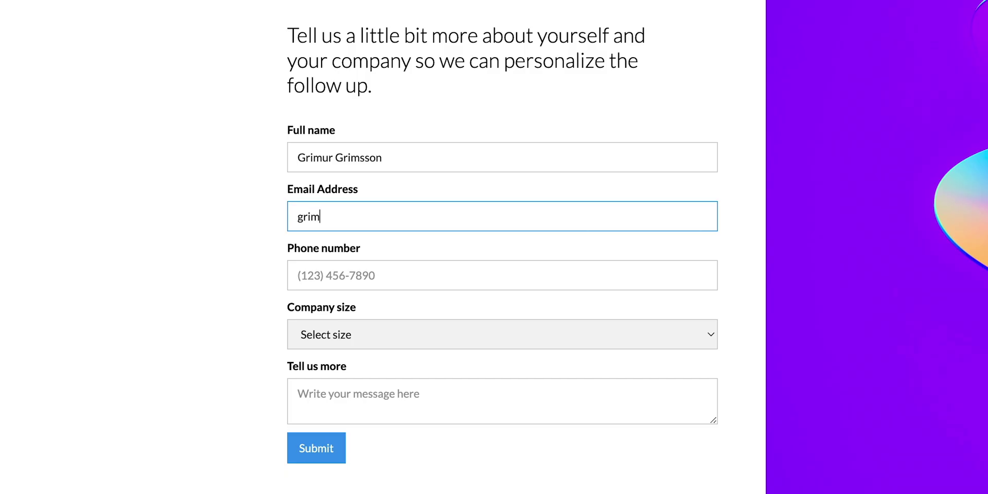
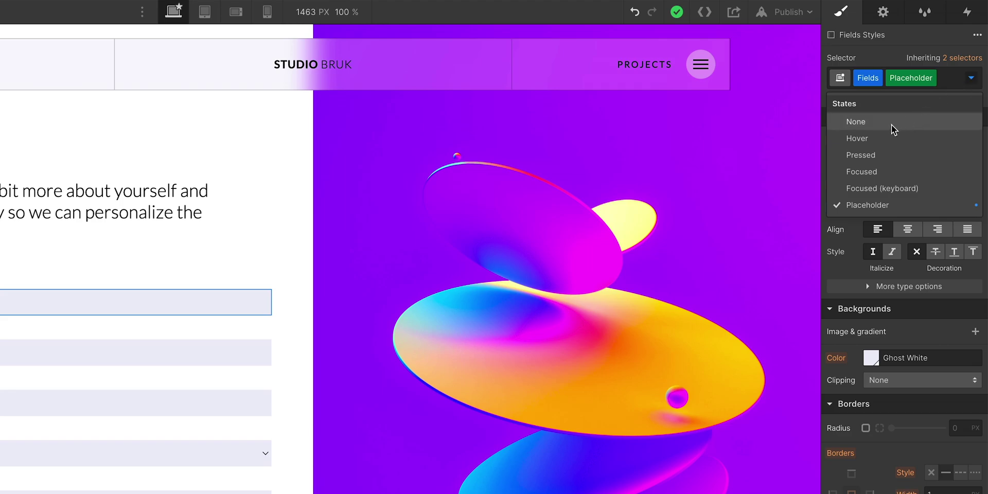
# - Set the Fields class normal-state typography colour to pure red
pyautogui.click(891, 125)
pyautogui.scroll(-10, 891, 125)
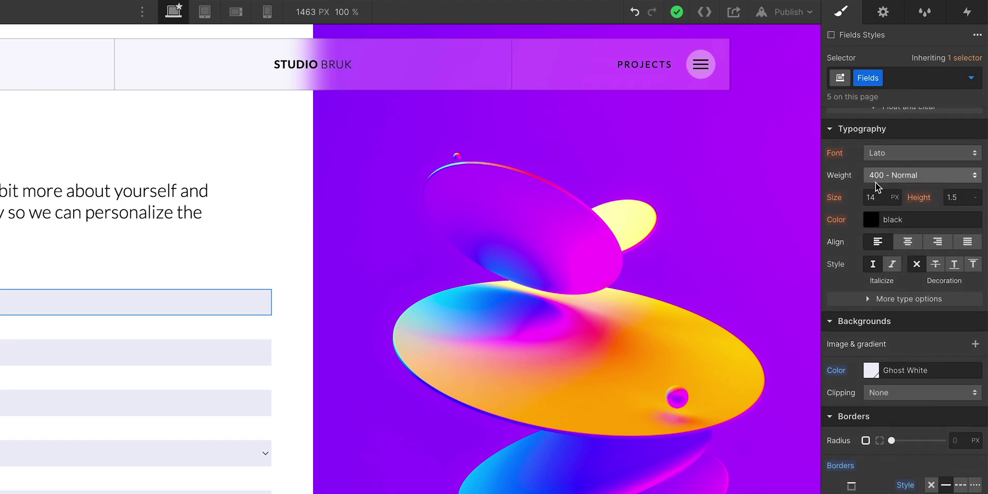
pyautogui.click(869, 220)
pyautogui.click(902, 294)
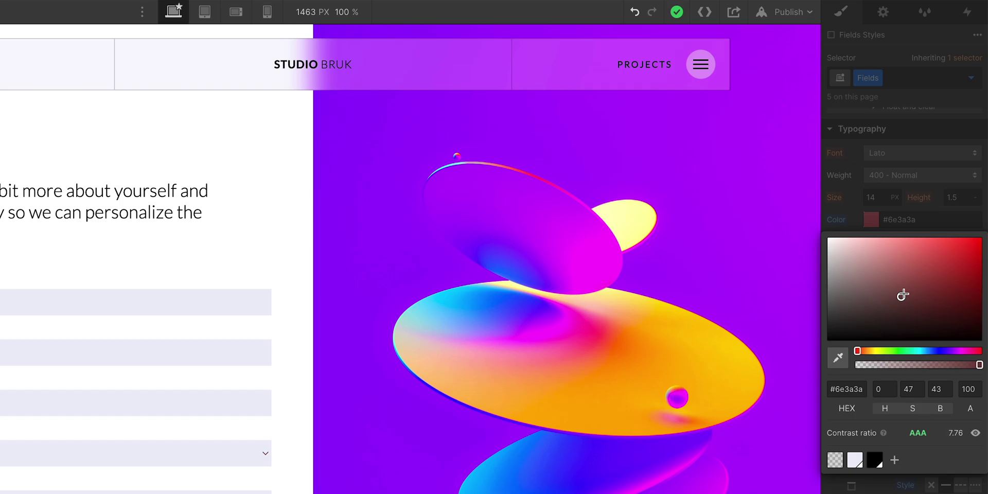
pyautogui.moveTo(902, 295); pyautogui.dragTo(979, 232)
pyautogui.press('Escape')
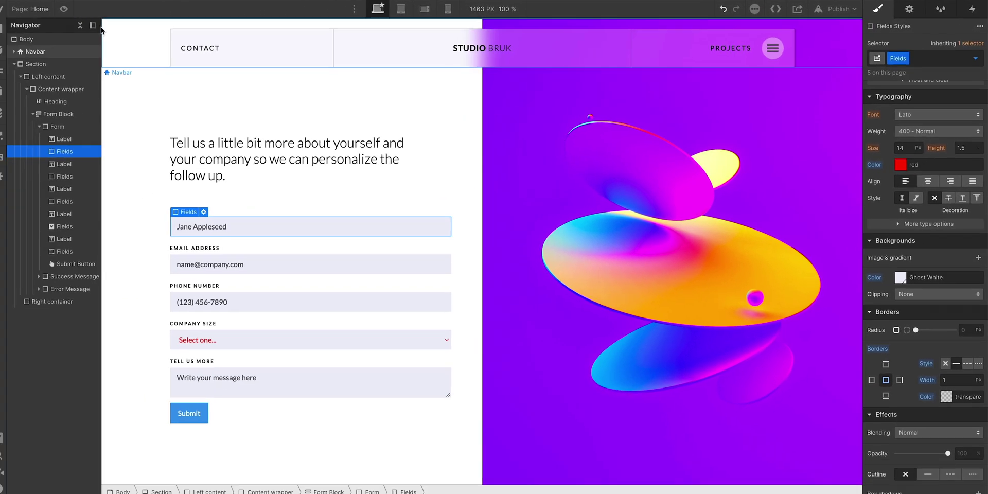
# - Preview the form and type a sample full name into the Name field
pyautogui.click(77, 8)
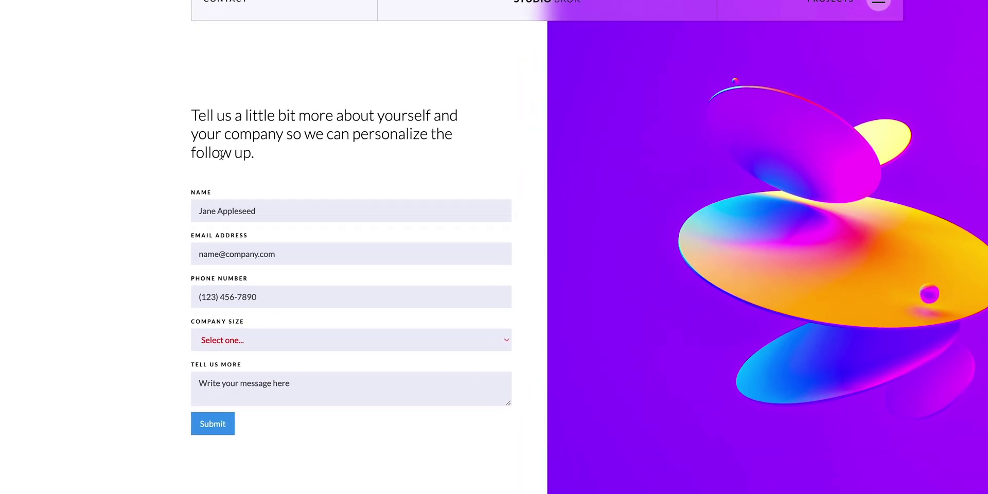
pyautogui.click(280, 208)
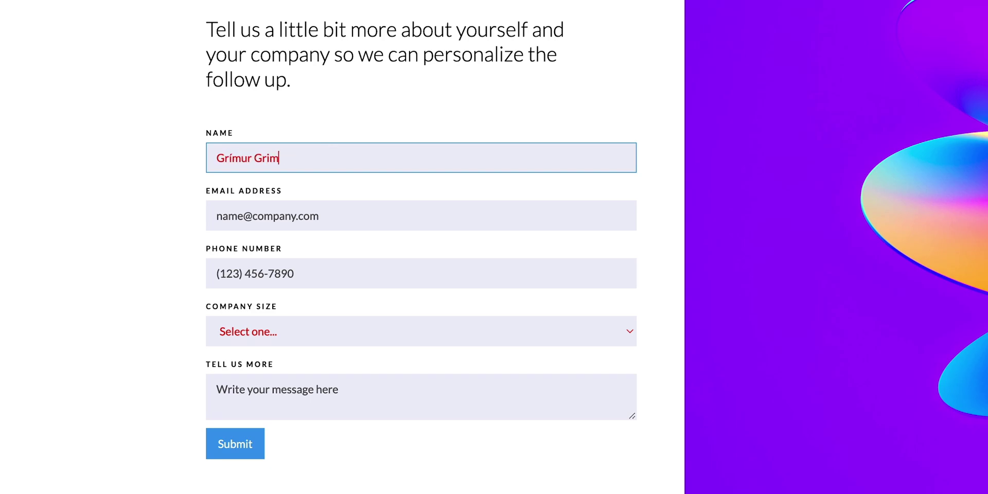
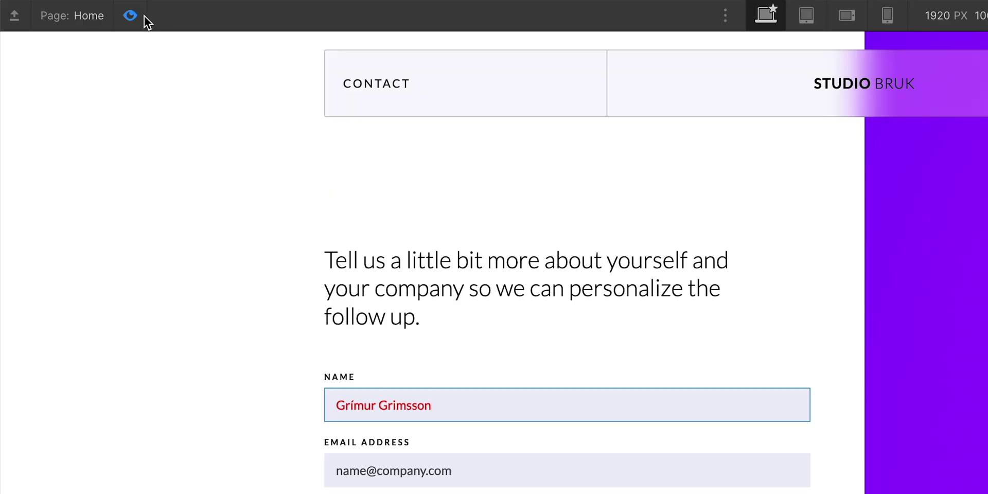
# - Change the Fields typography colour from red back to black (#000000)
pyautogui.click(143, 16)
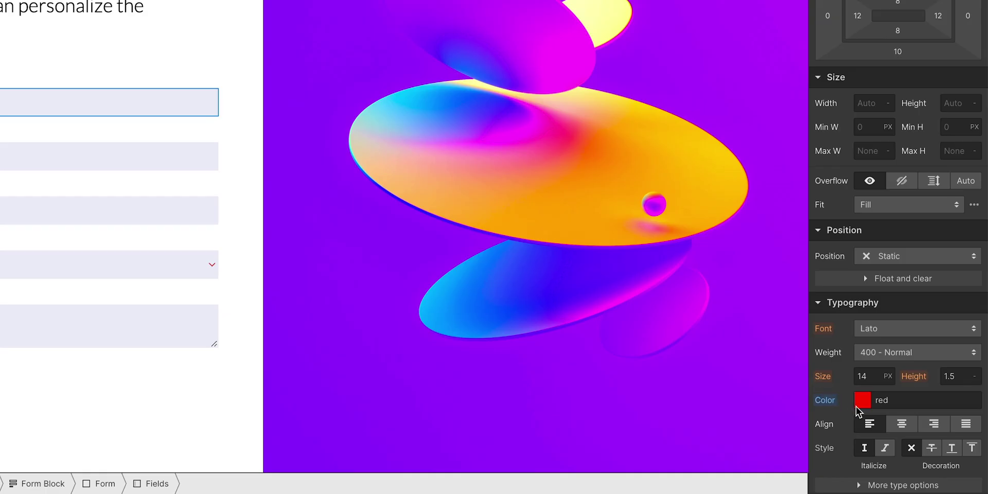
pyautogui.click(858, 406)
pyautogui.click(979, 134)
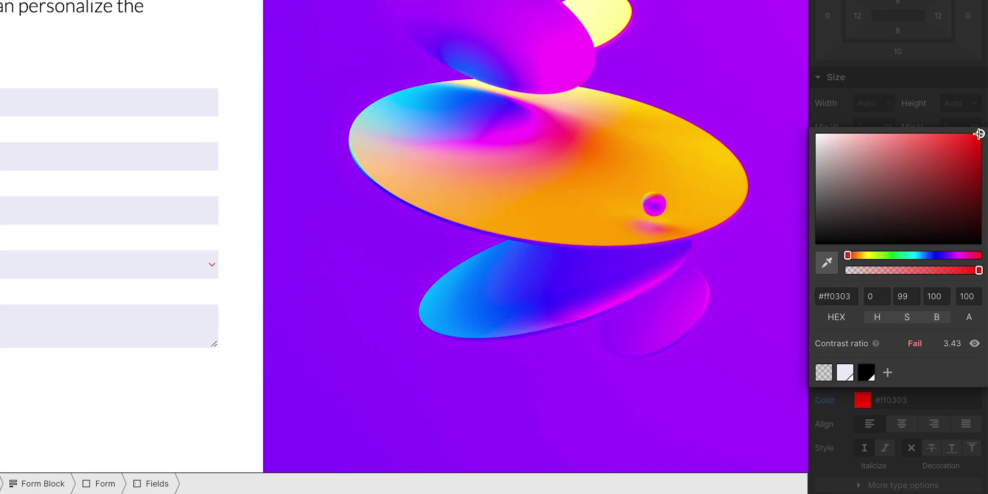
pyautogui.moveTo(978, 134); pyautogui.dragTo(815, 247)
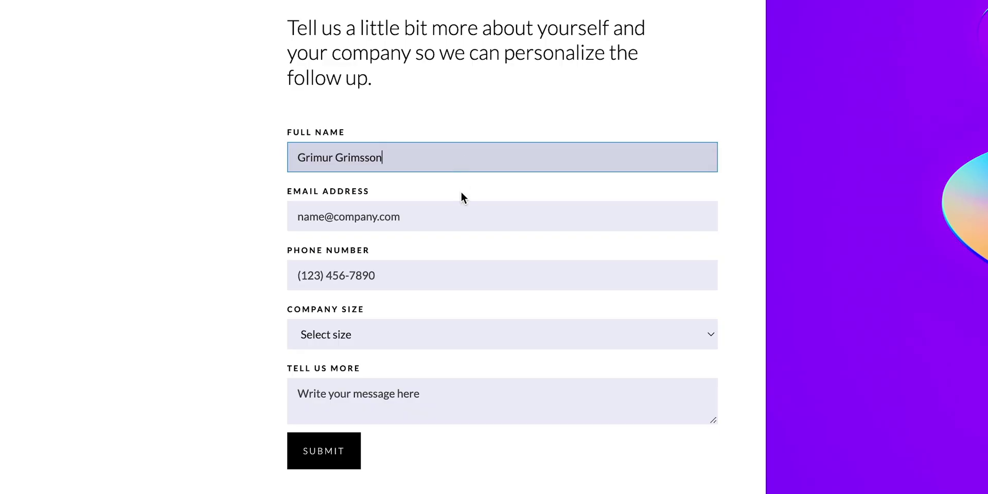
# - Try focusing the Email Address and Full Name fields, then select the Name input's style states
pyautogui.click(461, 217)
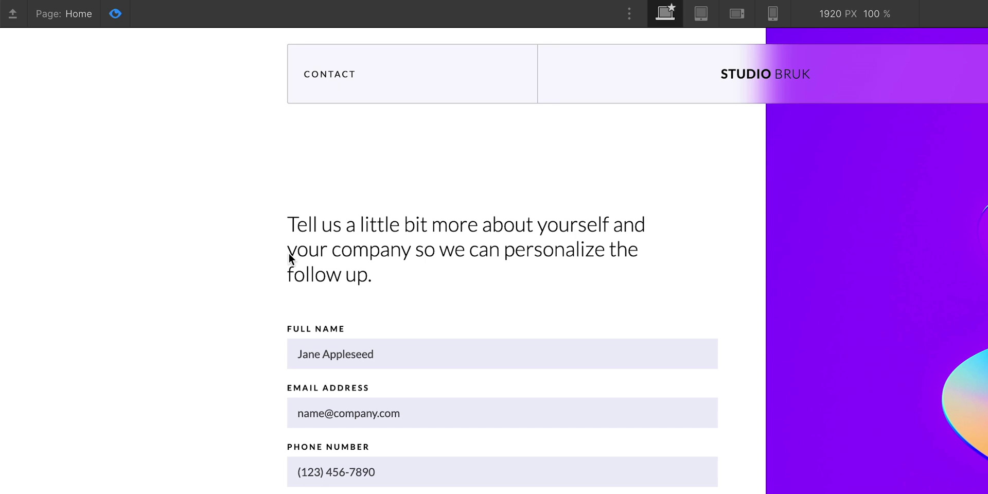
pyautogui.click(403, 347)
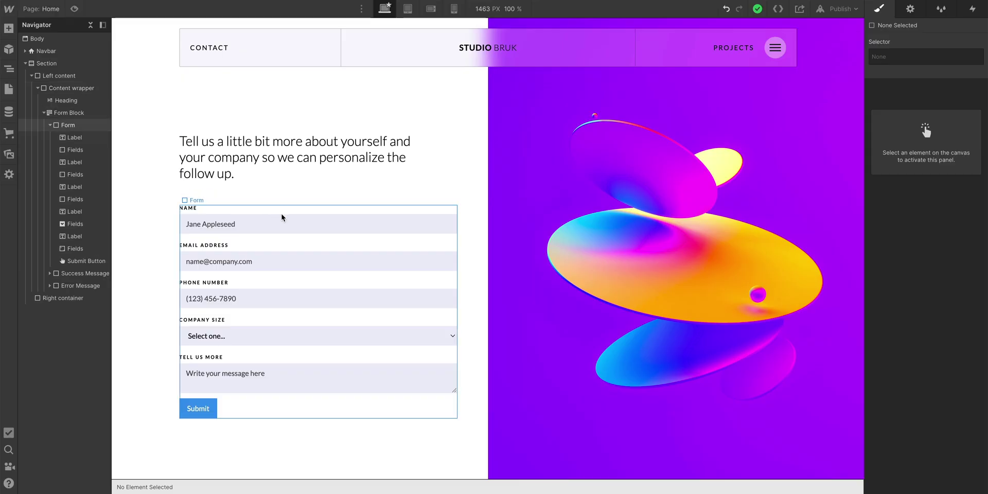
pyautogui.click(293, 222)
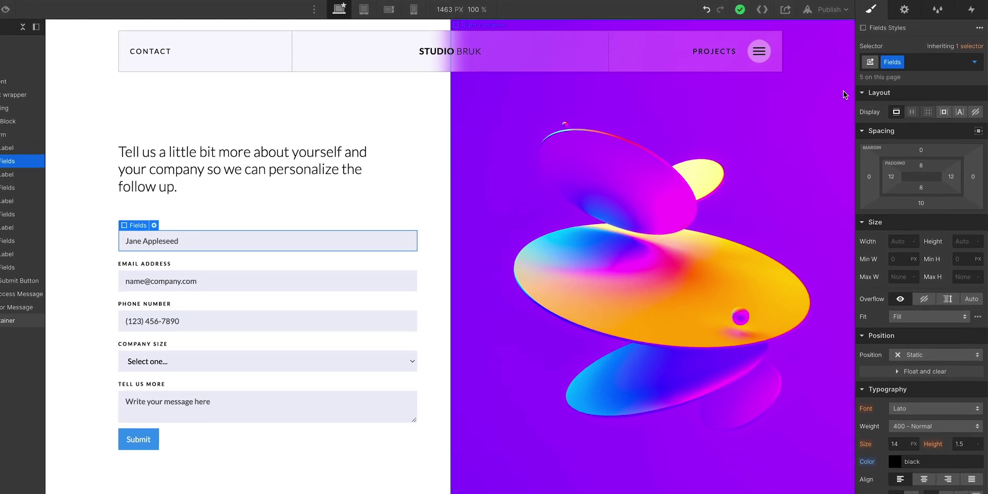
pyautogui.click(974, 62)
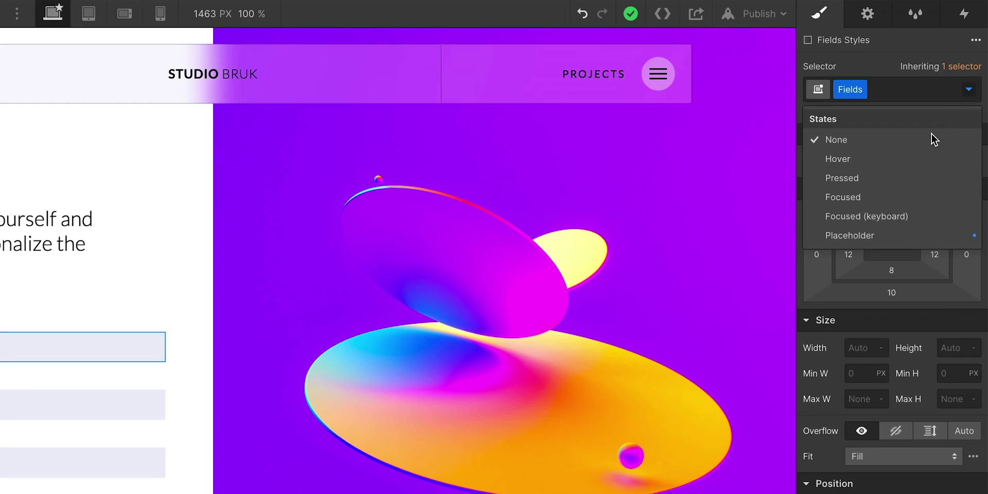
# - Give the Fields Focused state a translucent lavender background, rgba(142,142,187,0.35)
pyautogui.click(873, 200)
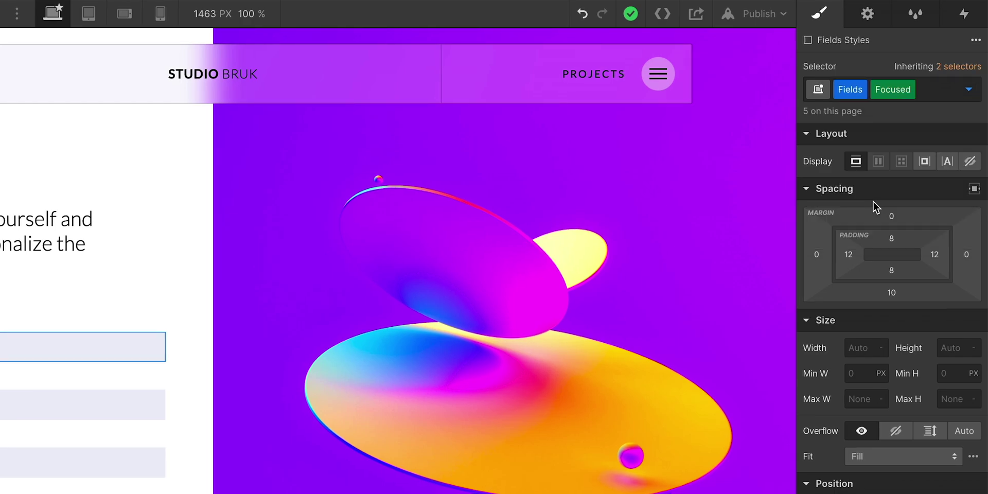
pyautogui.scroll(-10, 873, 201)
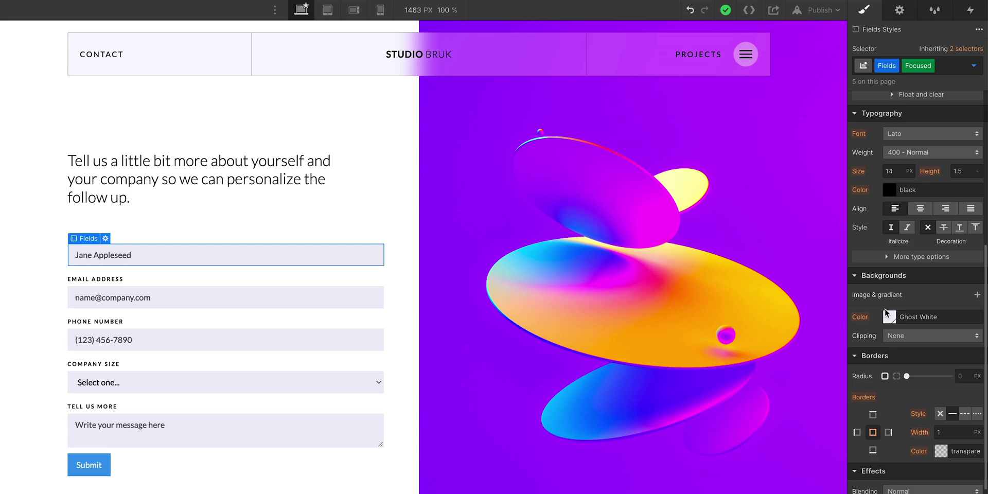
pyautogui.click(887, 315)
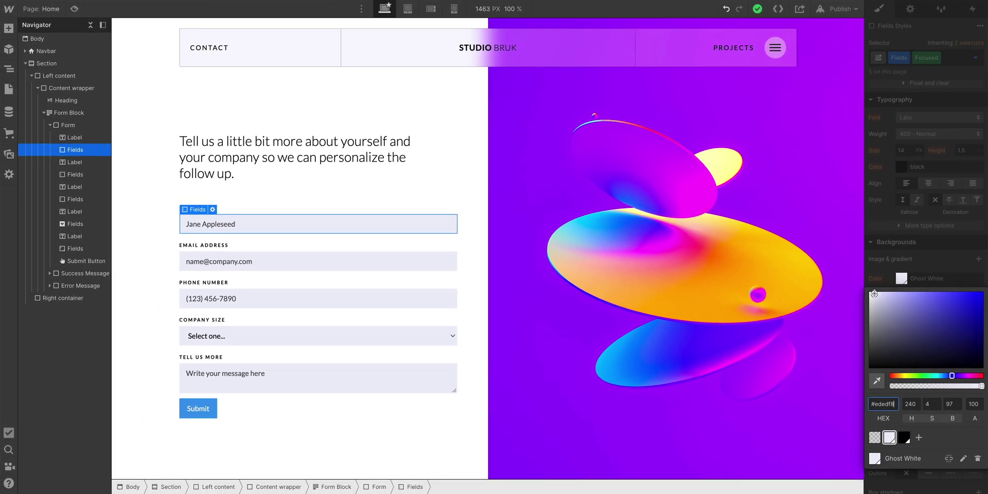
pyautogui.moveTo(874, 293); pyautogui.dragTo(896, 311)
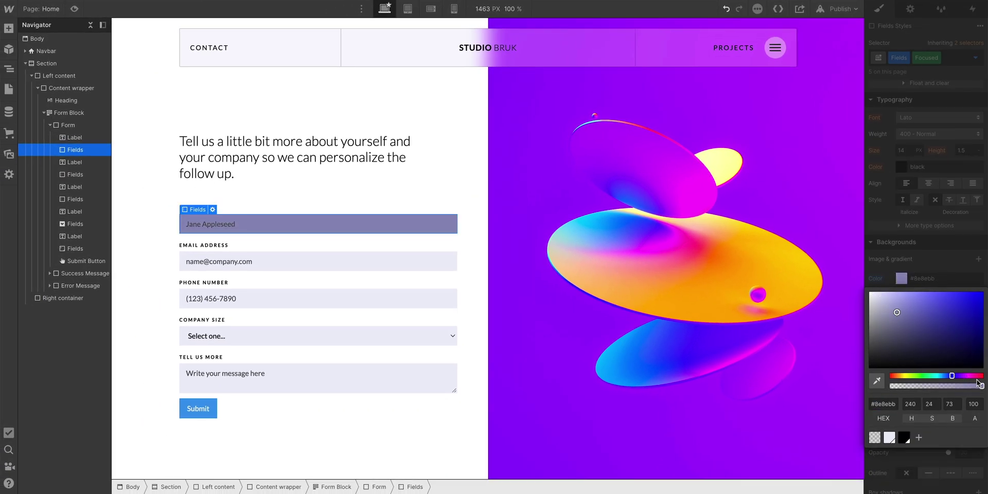
pyautogui.moveTo(978, 383); pyautogui.dragTo(921, 385)
pyautogui.click(890, 285)
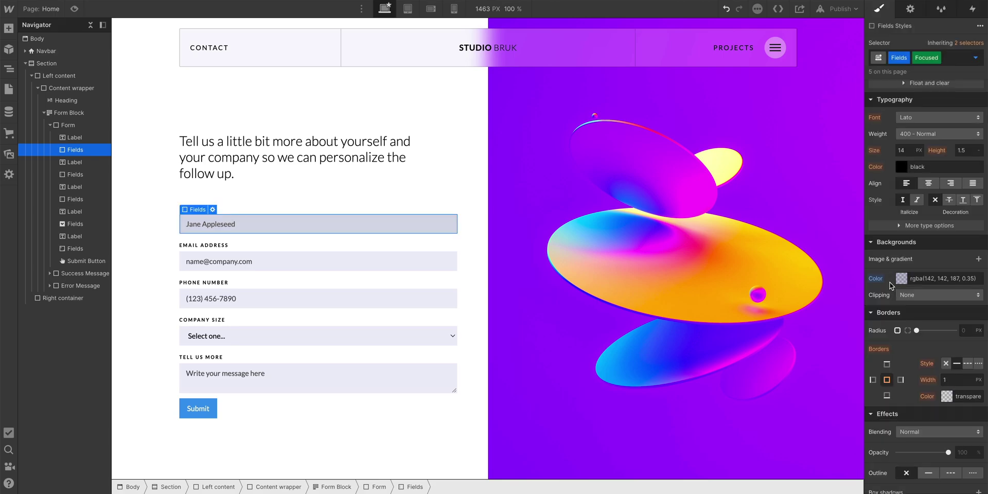
# - Make the focused border opaque black and test it on the Name field in preview
pyautogui.click(946, 396)
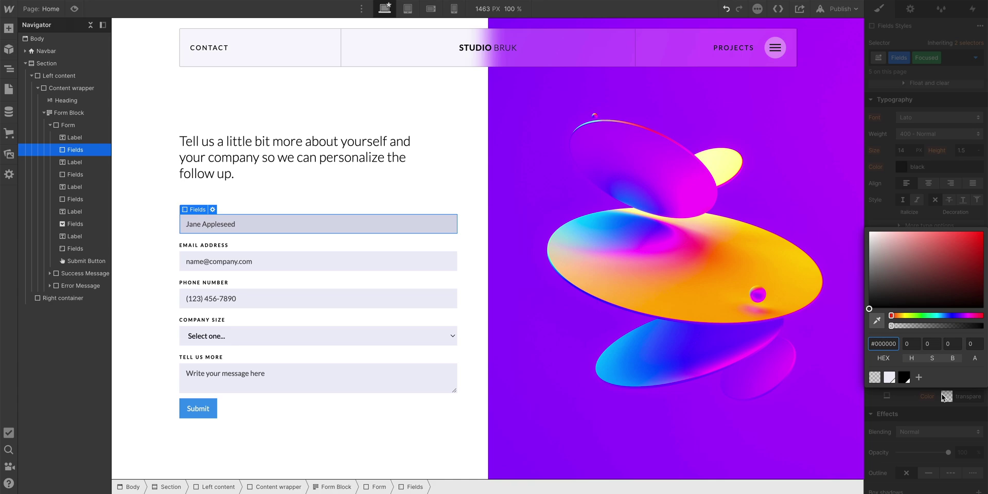
pyautogui.moveTo(890, 325); pyautogui.dragTo(983, 325)
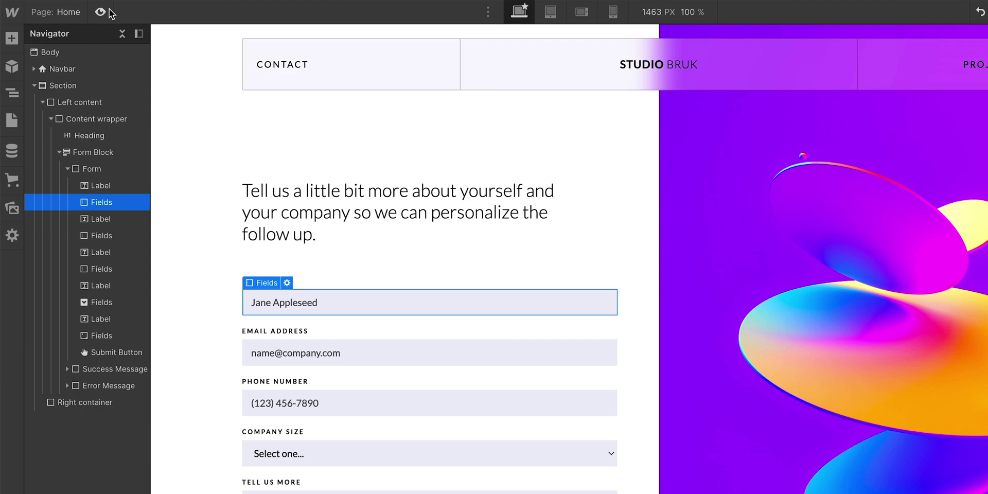
pyautogui.click(78, 8)
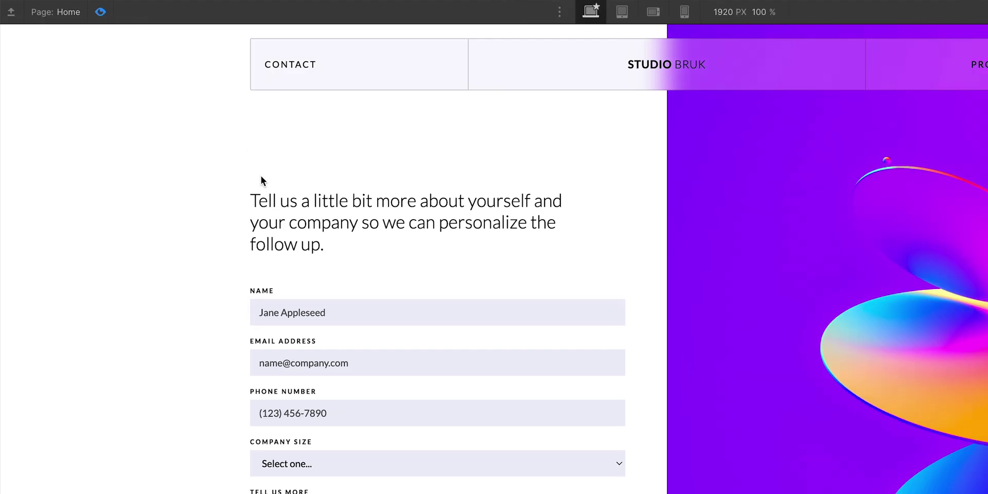
pyautogui.click(357, 306)
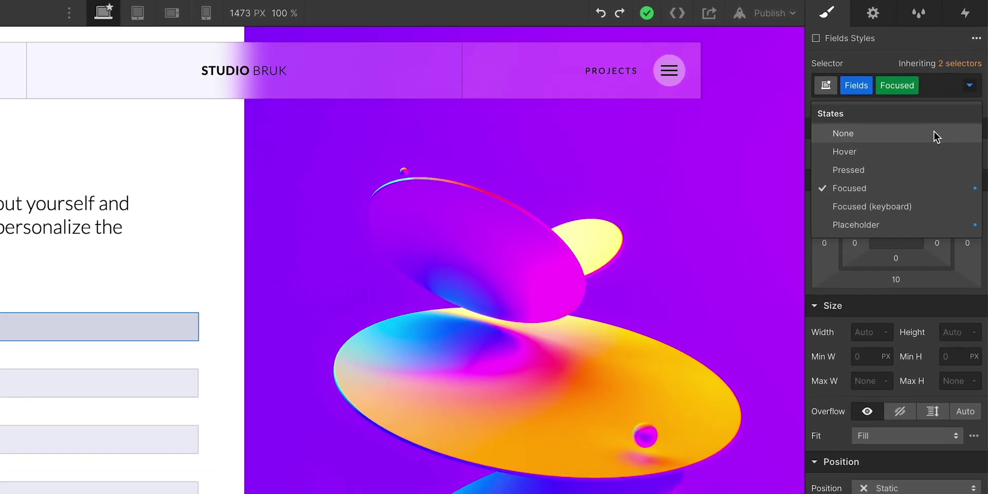
# - Set the Fields default-state border width to 0
pyautogui.click(952, 98)
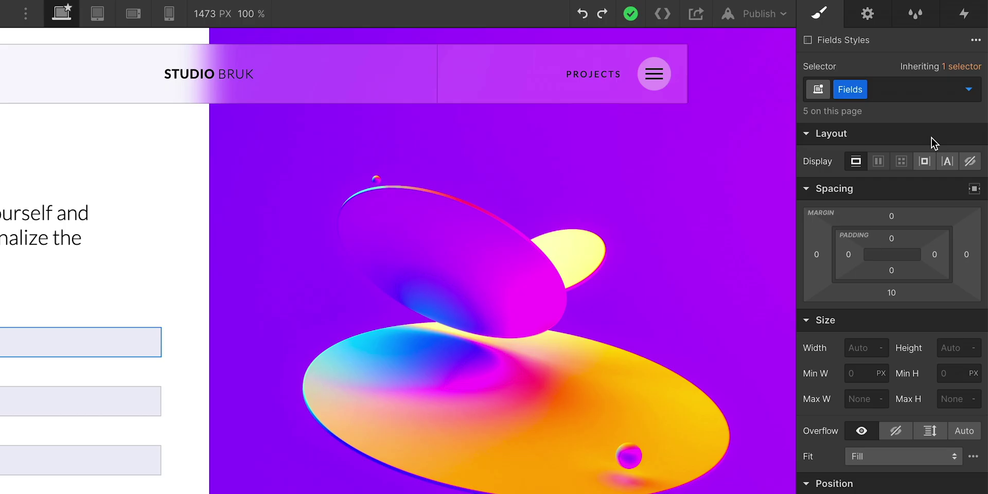
pyautogui.scroll(-5, 931, 142)
pyautogui.click(945, 493)
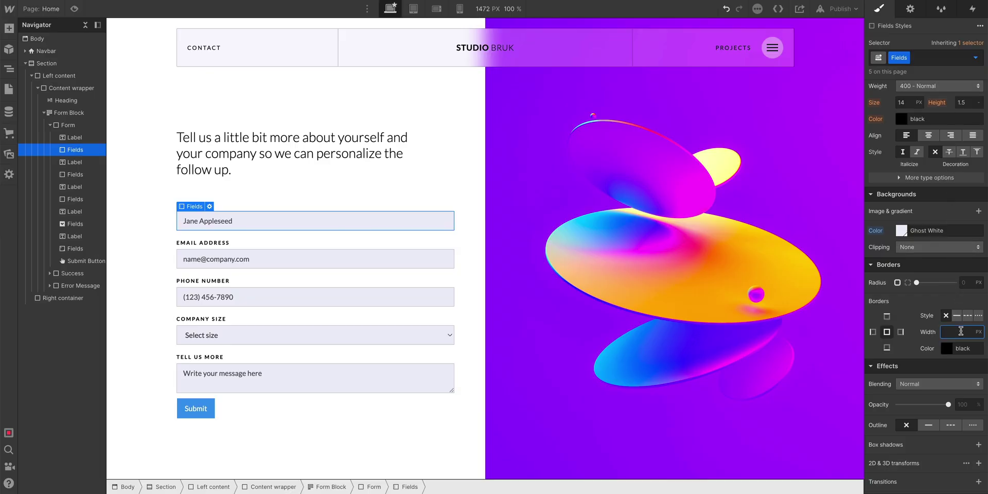
pyautogui.write('0')
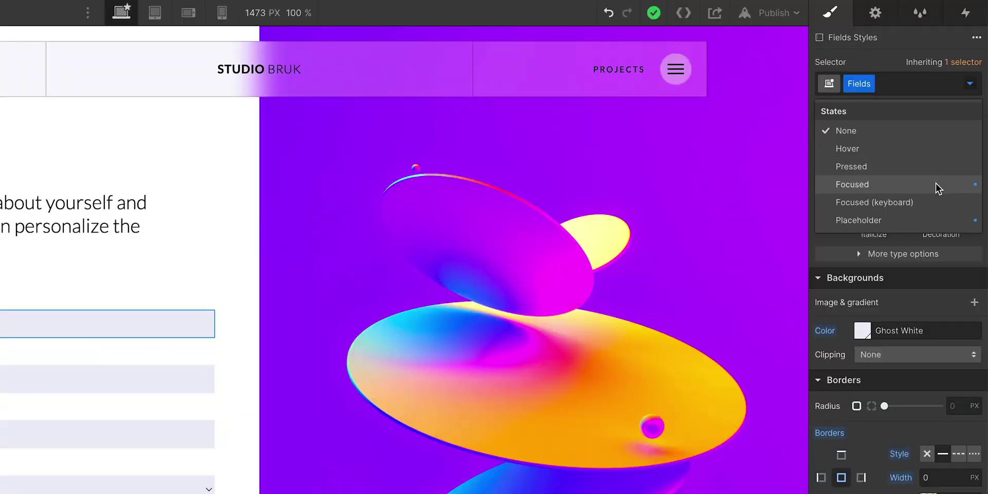
# - Give the Fields Focused state a 5 px border width
pyautogui.click(936, 188)
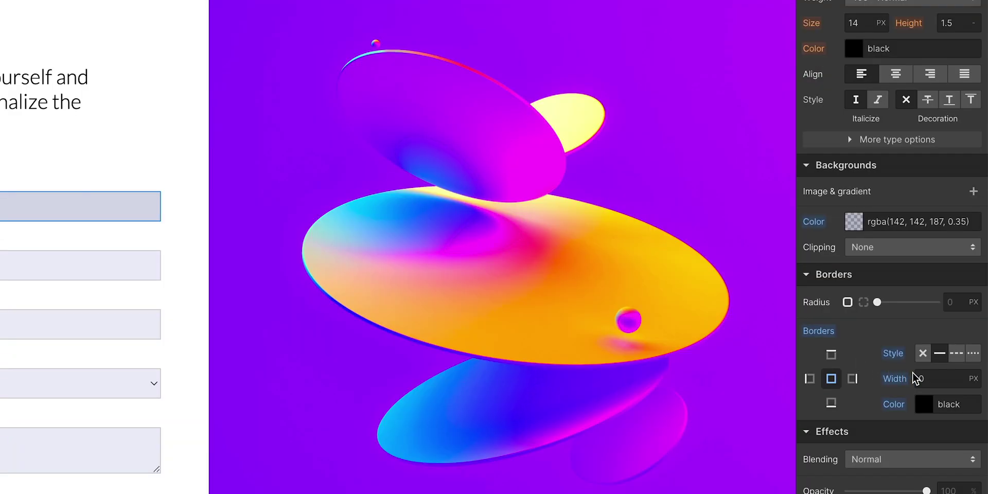
pyautogui.click(934, 477)
pyautogui.write('5')
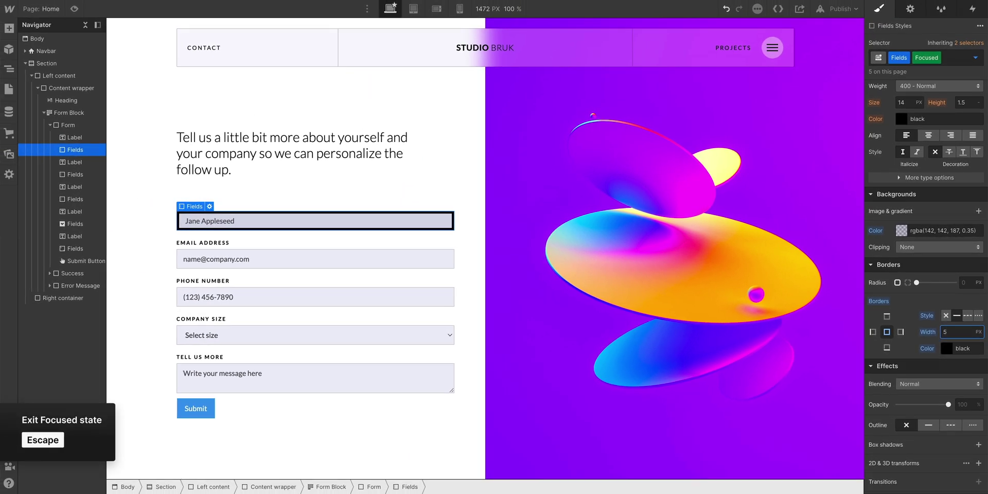
pyautogui.press('Escape')
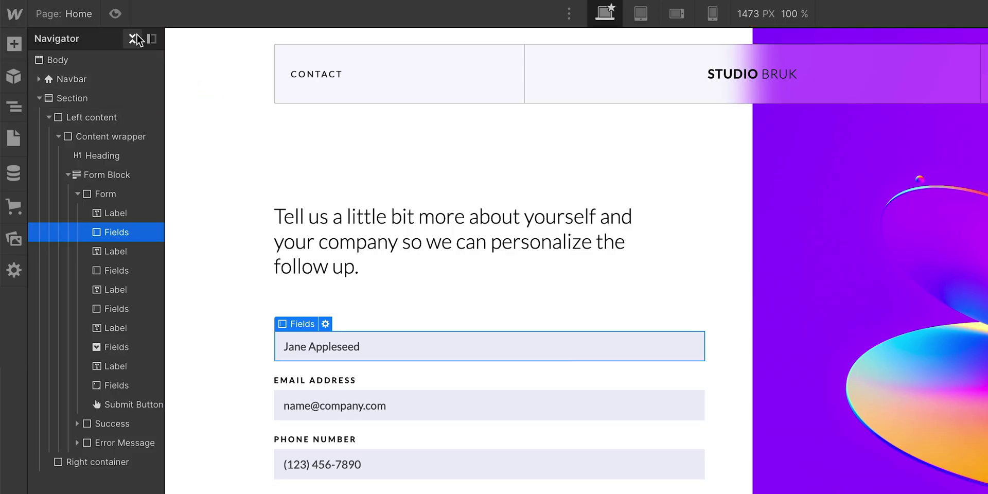
# - Preview the form, focusing the Full Name, Tell Us More and Phone Number fields
pyautogui.click(74, 9)
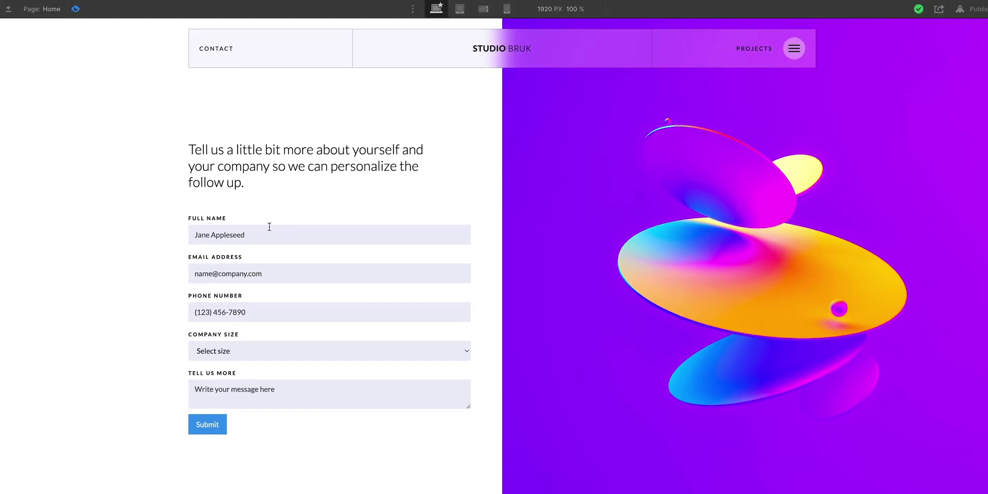
pyautogui.click(419, 354)
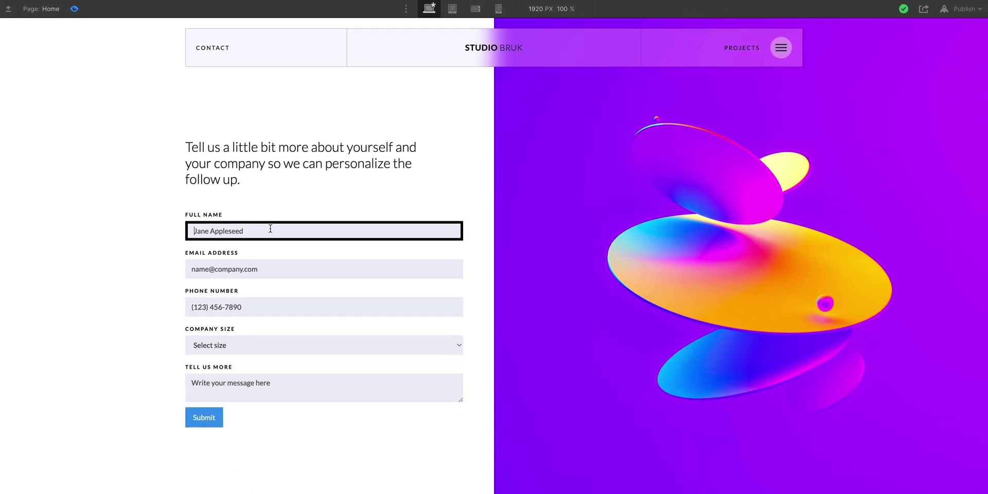
pyautogui.click(275, 381)
pyautogui.click(288, 310)
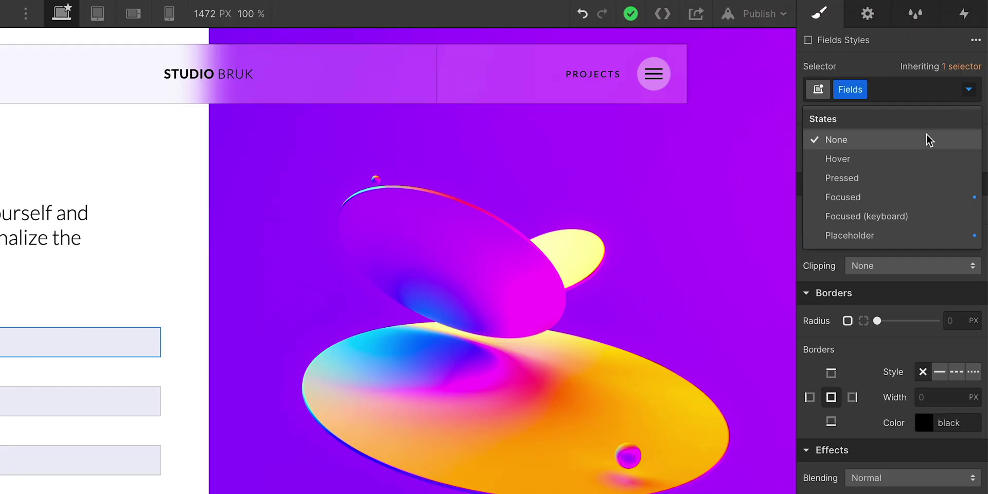
# - Give the Fields default state a 1 px border with 0 alpha
pyautogui.click(931, 138)
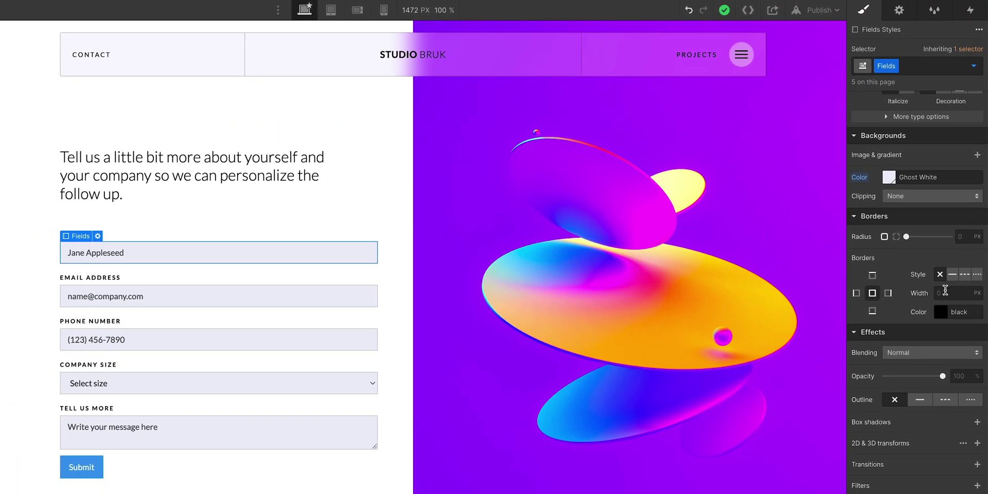
pyautogui.click(930, 395)
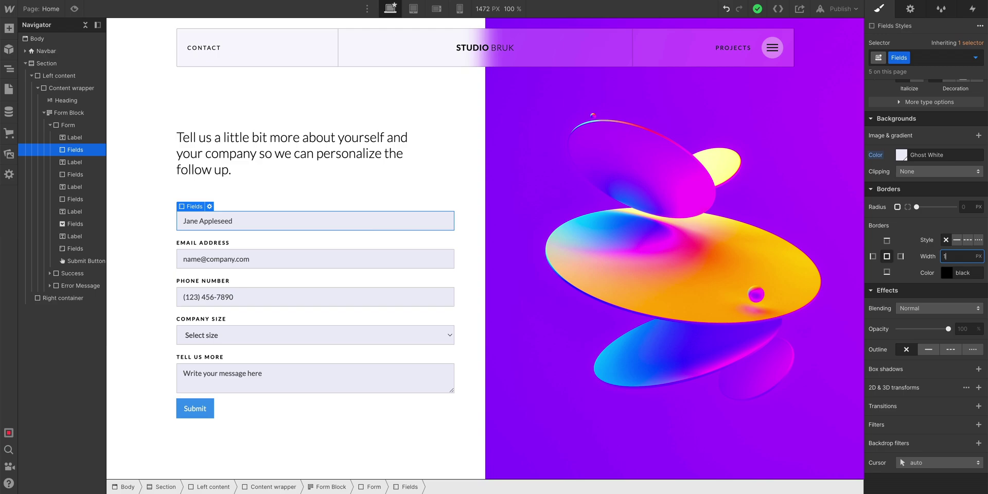
pyautogui.write('1')
pyautogui.click(947, 272)
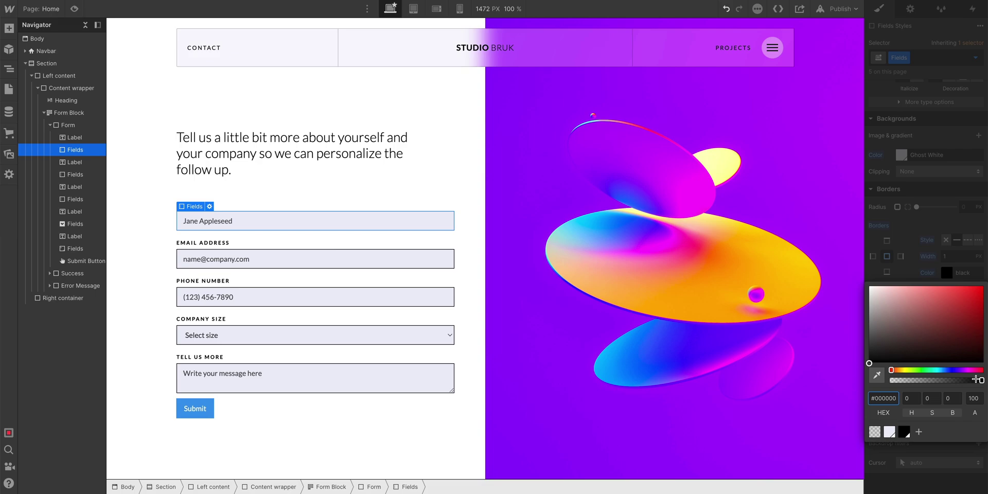
pyautogui.moveTo(978, 380); pyautogui.dragTo(889, 380)
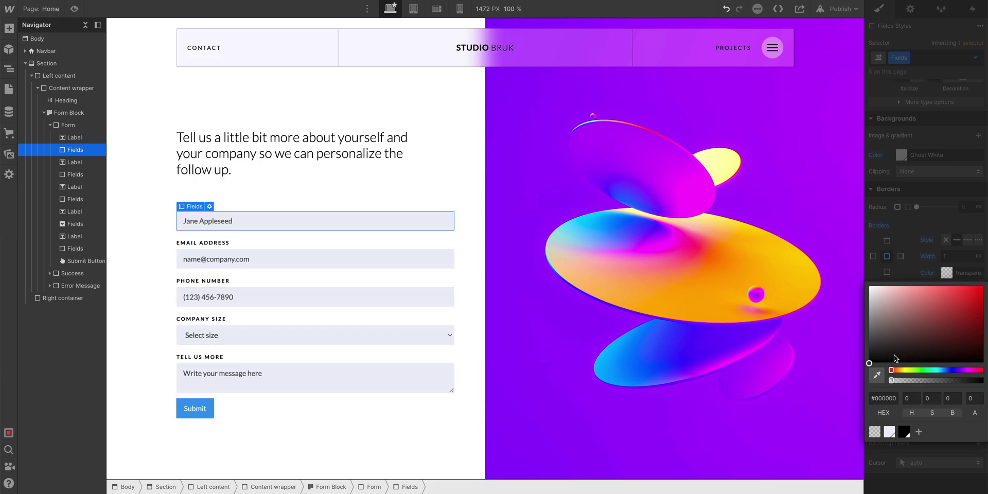
pyautogui.click(907, 275)
# - Set the Focused state's border colour to solid black at 100 alpha
pyautogui.click(975, 57)
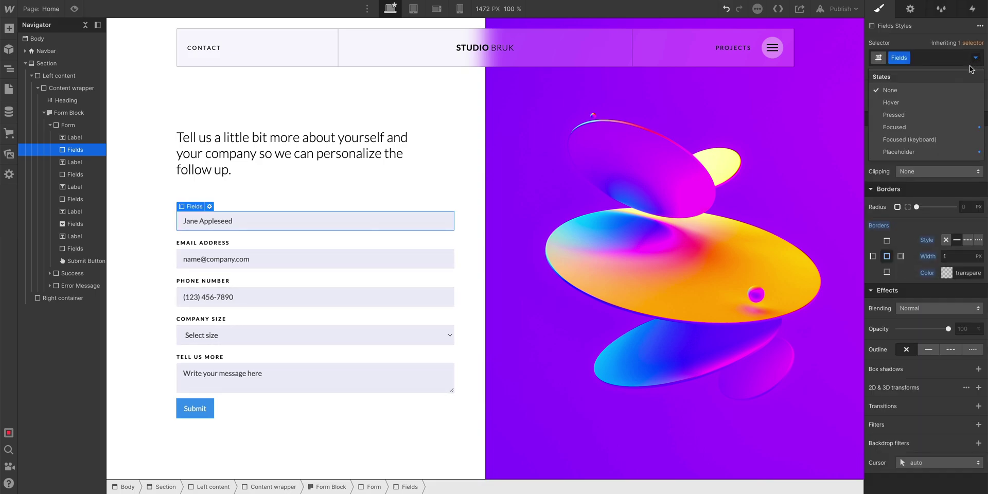
pyautogui.click(933, 127)
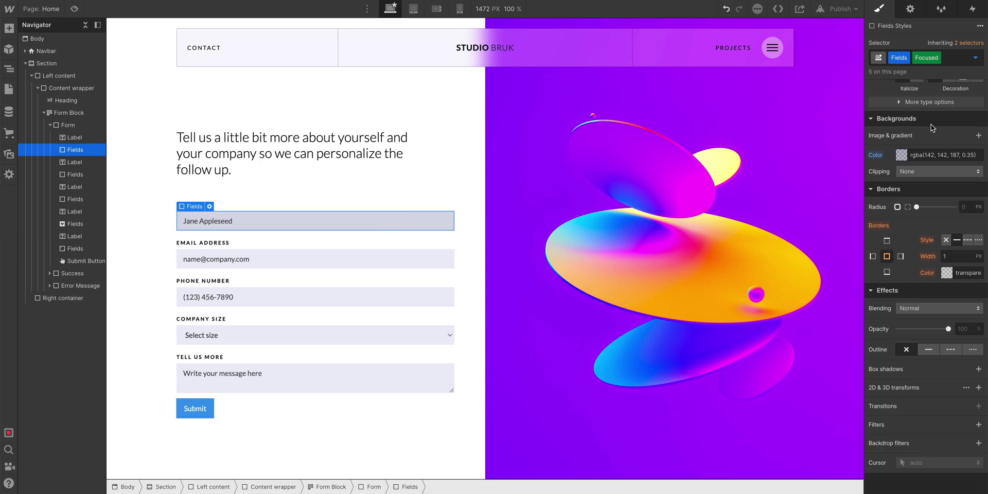
pyautogui.click(950, 276)
pyautogui.click(981, 380)
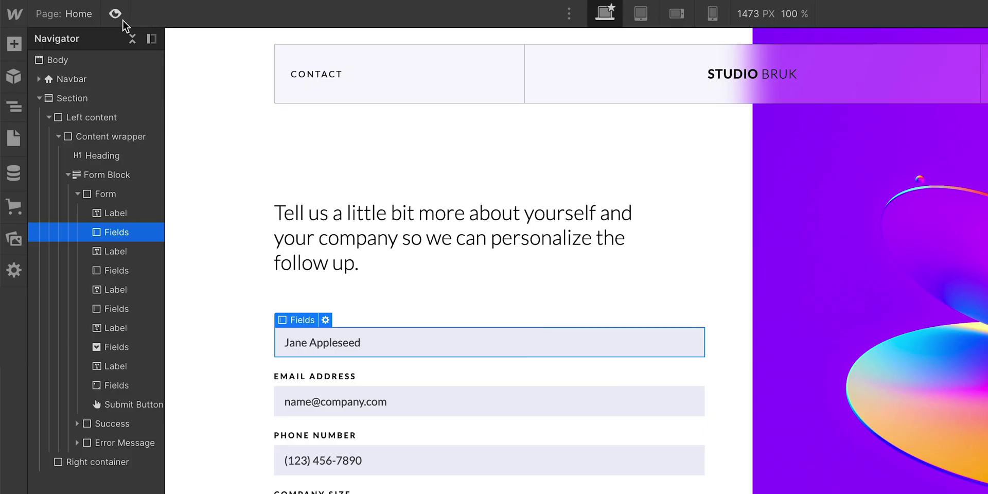
# - Preview the form, focusing the Full Name and Email Address fields
pyautogui.click(74, 8)
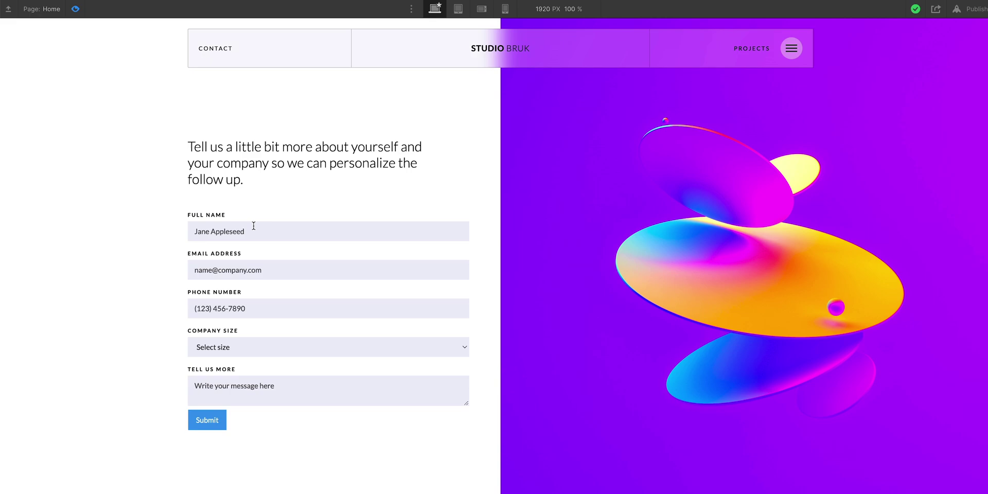
pyautogui.click(377, 336)
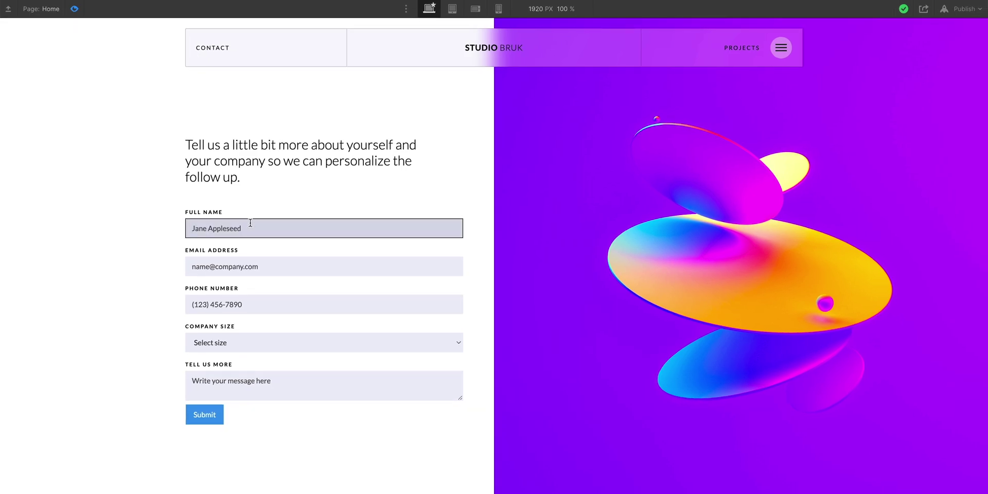
pyautogui.click(274, 266)
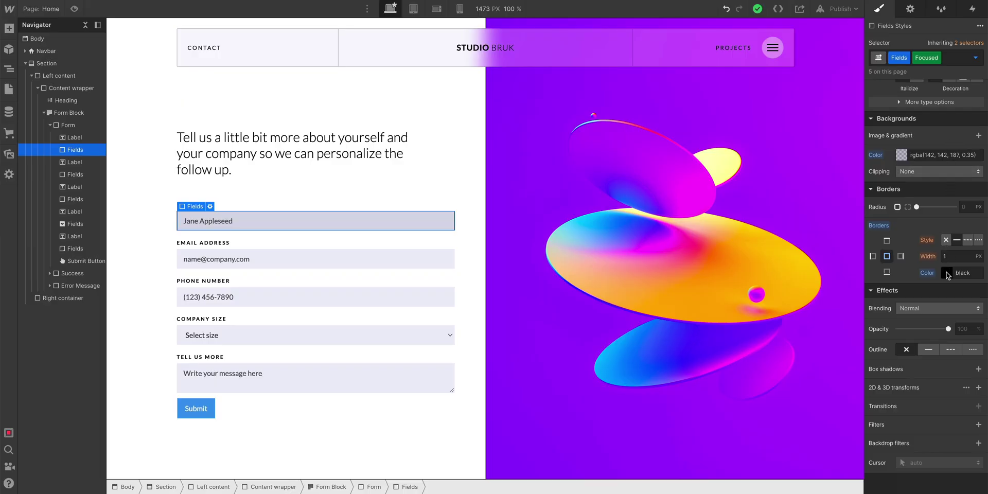
# - Set the Focused state's border colour alpha back to 0
pyautogui.click(947, 273)
pyautogui.moveTo(981, 379); pyautogui.dragTo(891, 381)
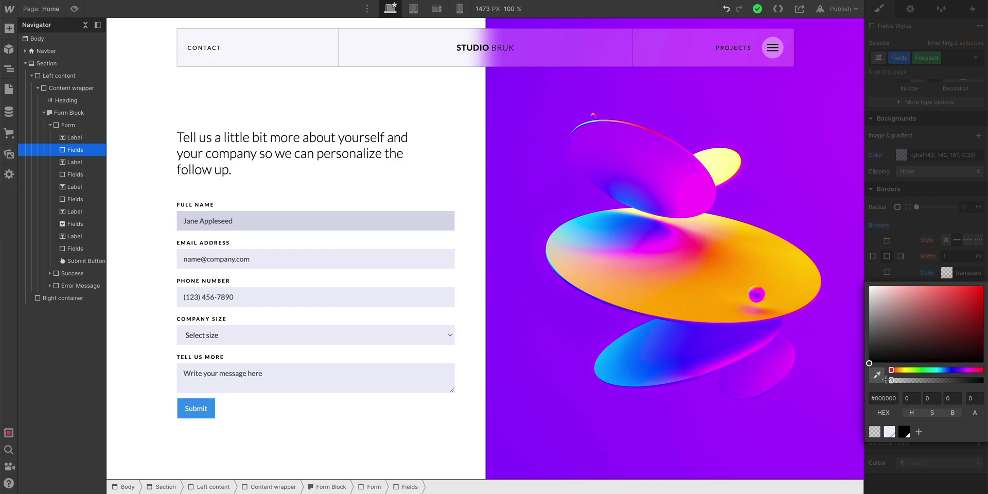
pyautogui.click(906, 272)
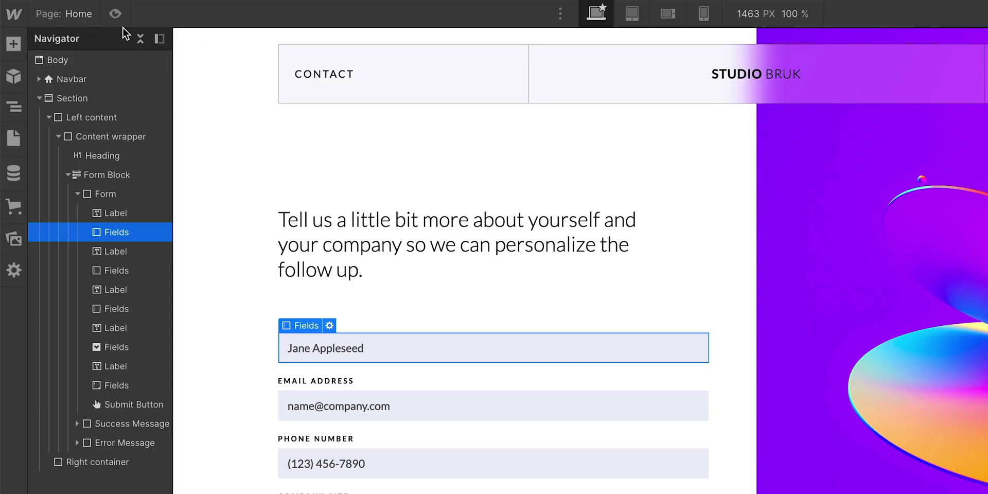
# - Check the Name, Email and Phone fields in preview, then give focused fields a solid outline
pyautogui.click(74, 8)
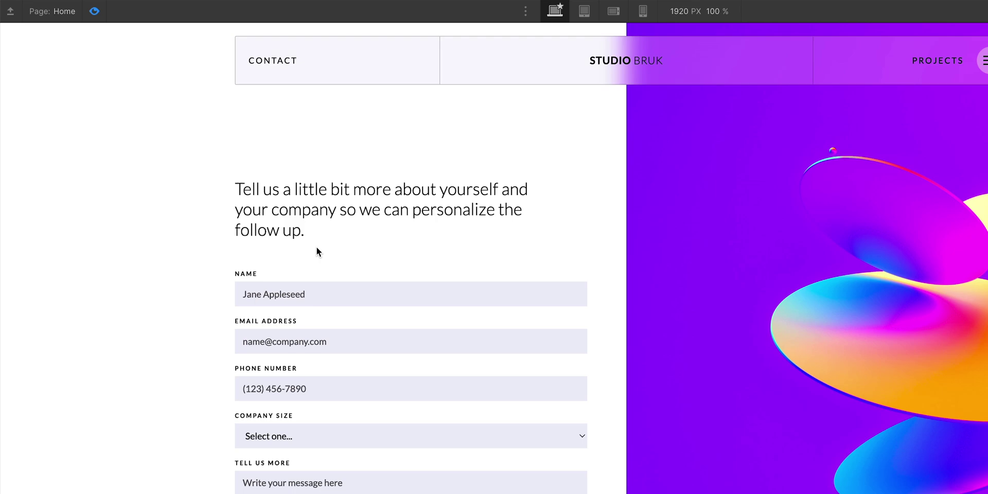
pyautogui.click(334, 273)
pyautogui.click(325, 324)
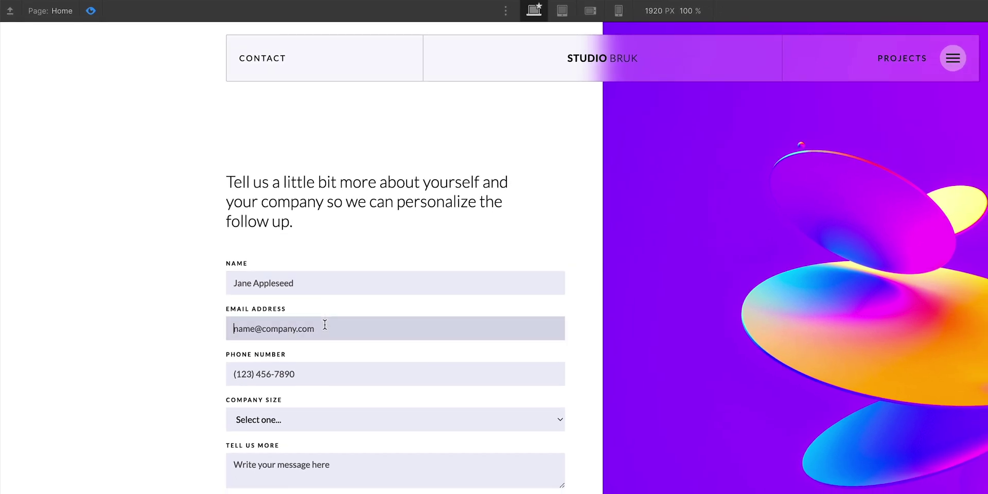
pyautogui.click(305, 376)
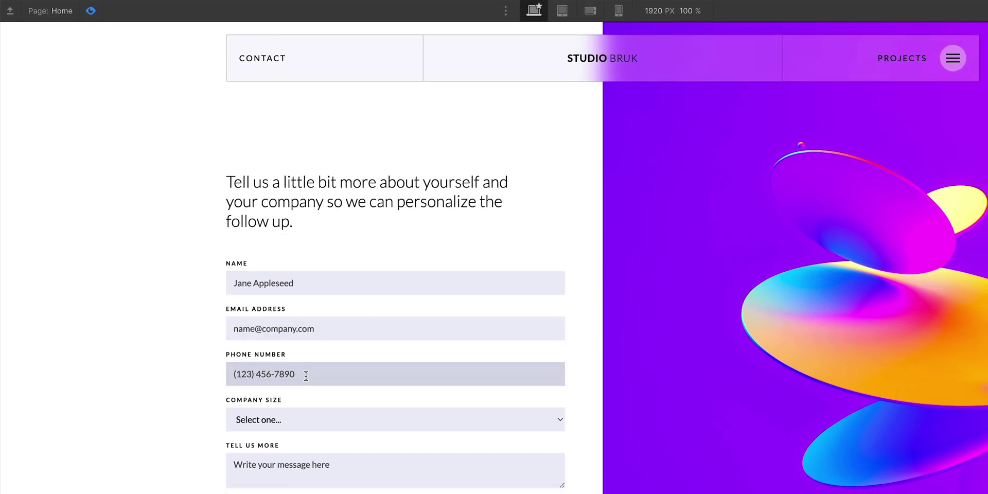
pyautogui.hotkey('ctrl', 'shift', 'p')
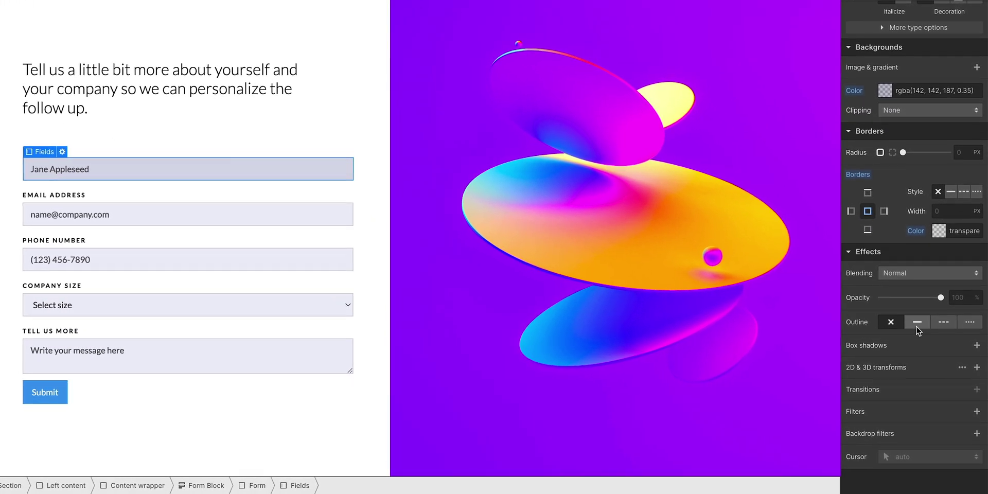
pyautogui.click(916, 322)
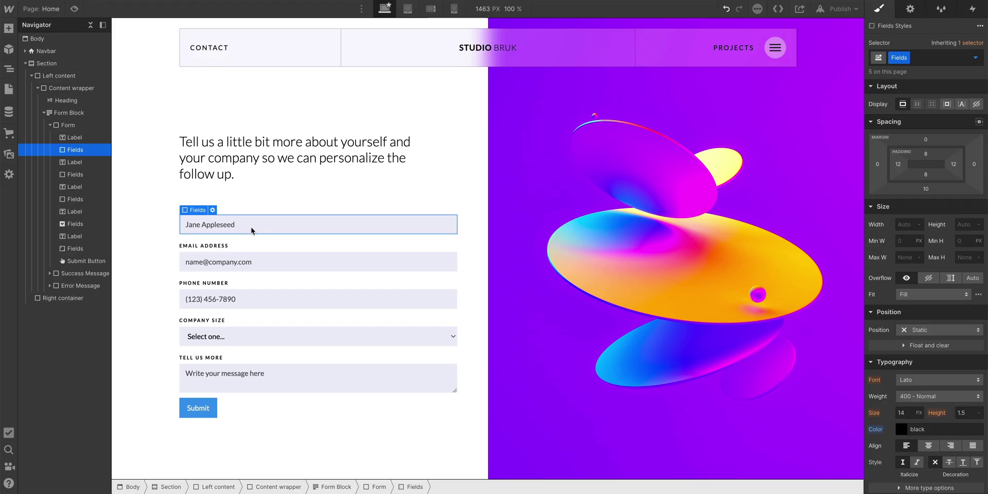
# - Give the Submit button 300 - Light, 13 px white text
pyautogui.click(208, 414)
pyautogui.scroll(-5, 929, 172)
pyautogui.click(930, 161)
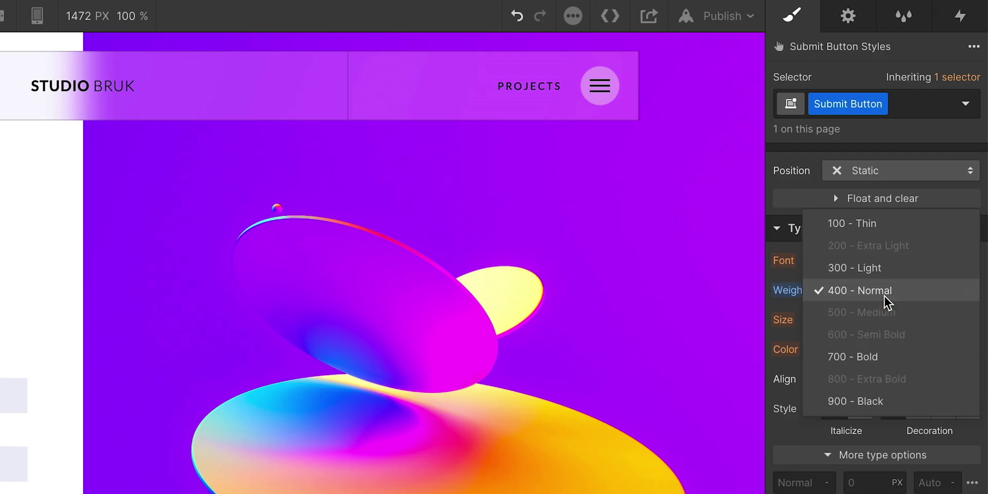
pyautogui.click(935, 156)
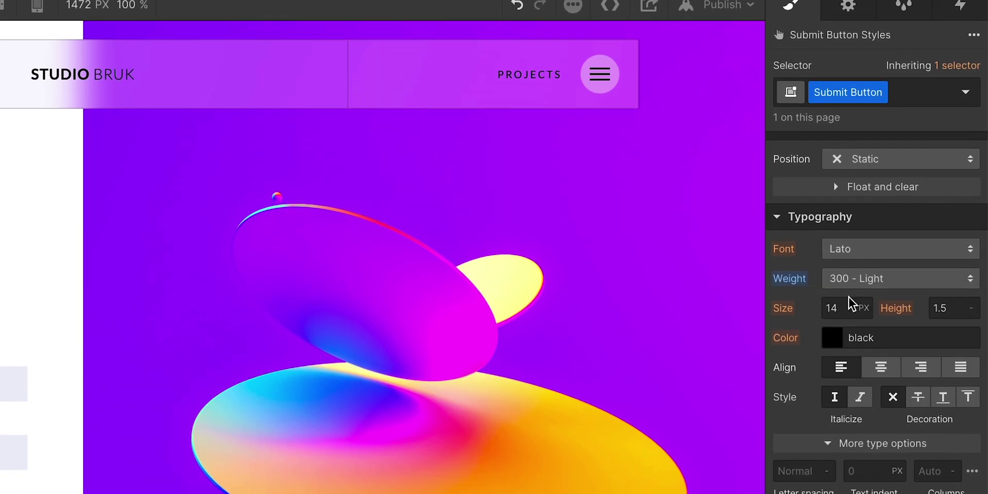
pyautogui.click(844, 306)
pyautogui.write('13')
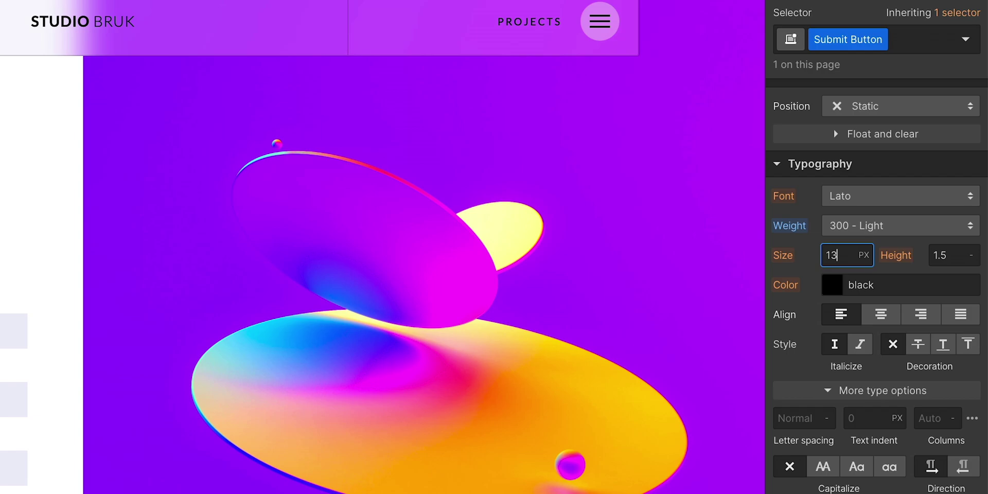
pyautogui.click(832, 340)
pyautogui.moveTo(805, 255); pyautogui.dragTo(800, 218)
pyautogui.click(806, 215)
# - Add 2 px letter spacing, uppercase text and a black background to the Submit button
pyautogui.click(794, 315)
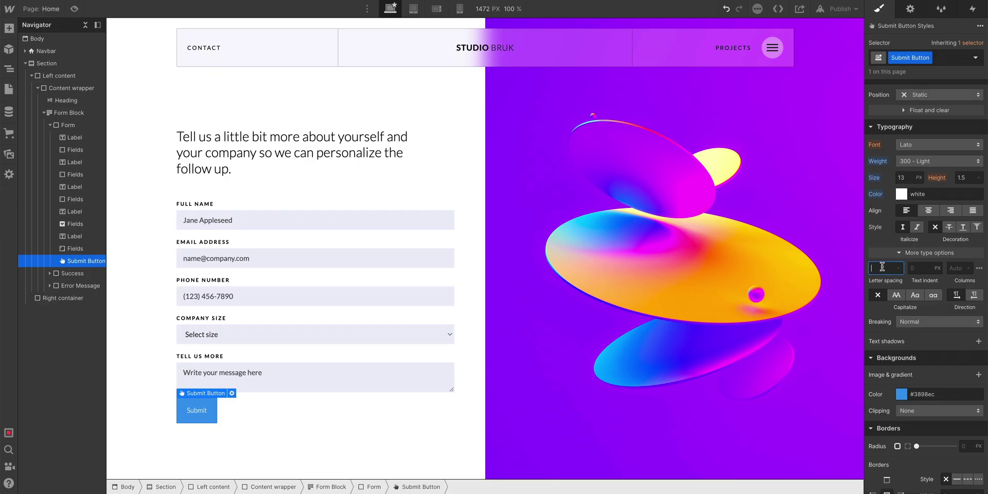
pyautogui.write('2')
pyautogui.press('Return')
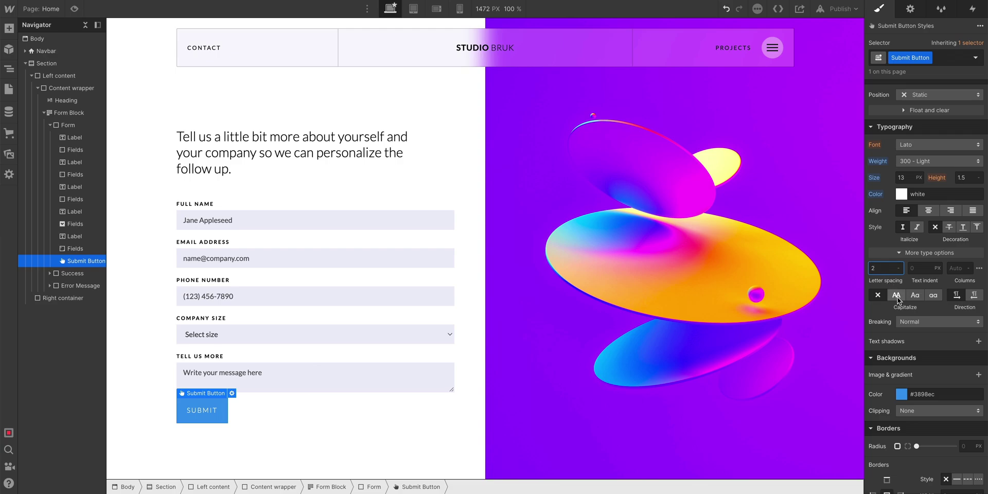
pyautogui.click(897, 298)
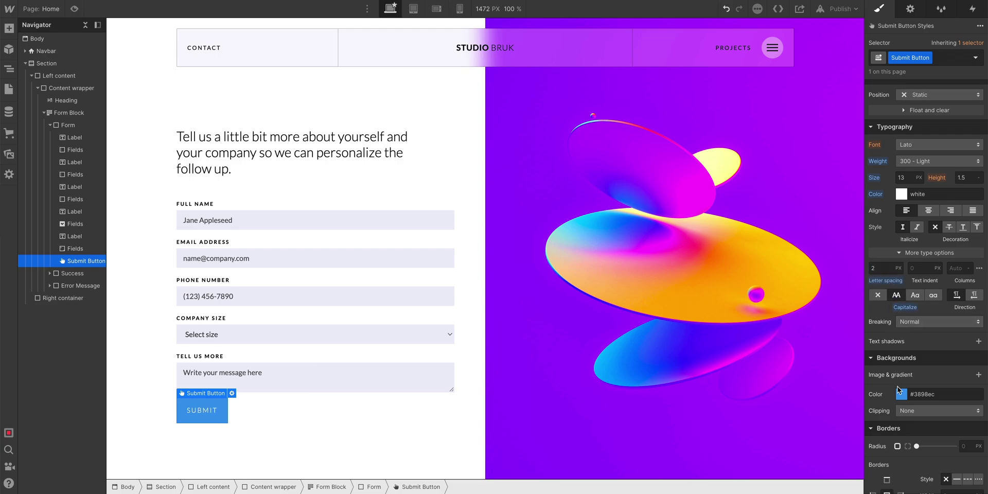
pyautogui.click(901, 394)
pyautogui.click(904, 376)
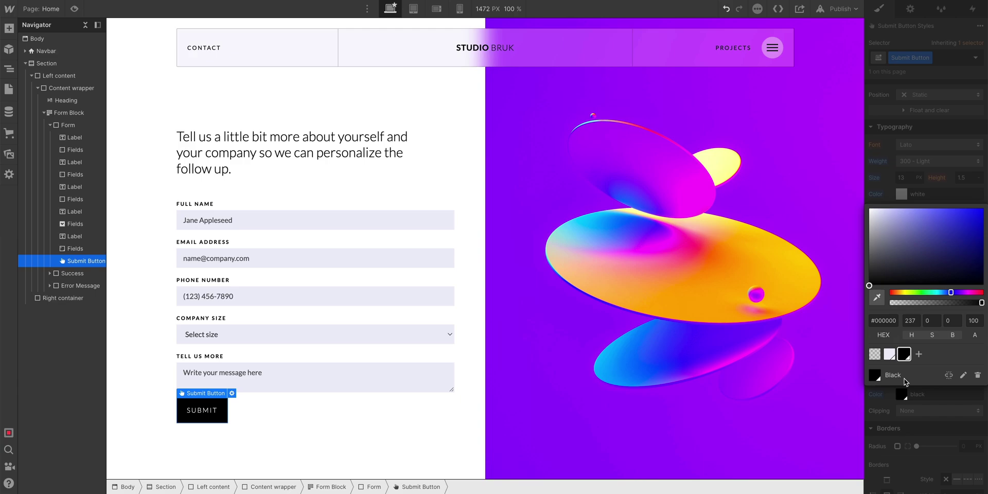
pyautogui.click(889, 396)
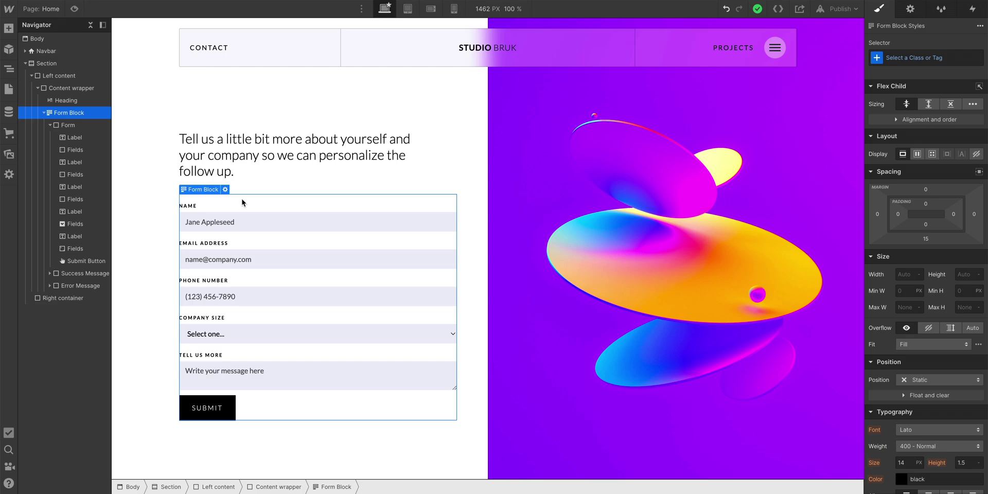
# - Set the form block's State to Success in its settings panel
pyautogui.click(911, 9)
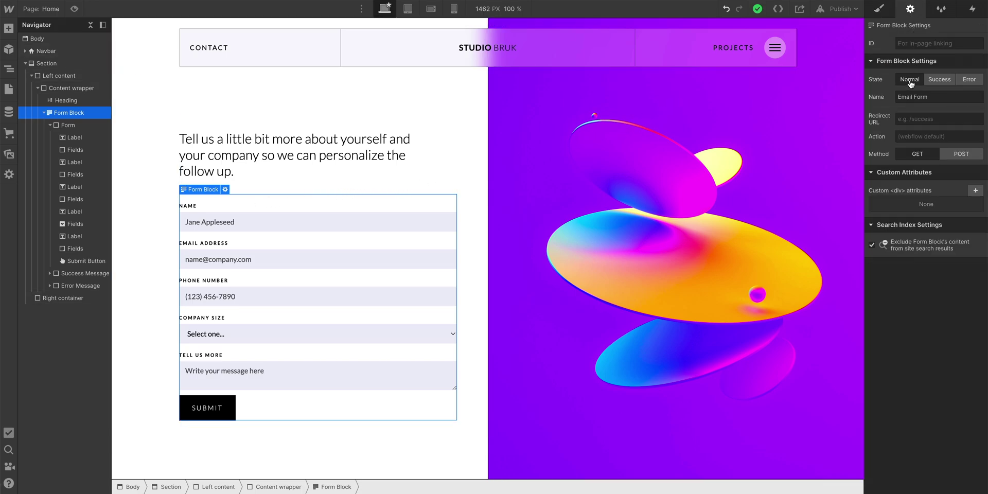
pyautogui.click(939, 82)
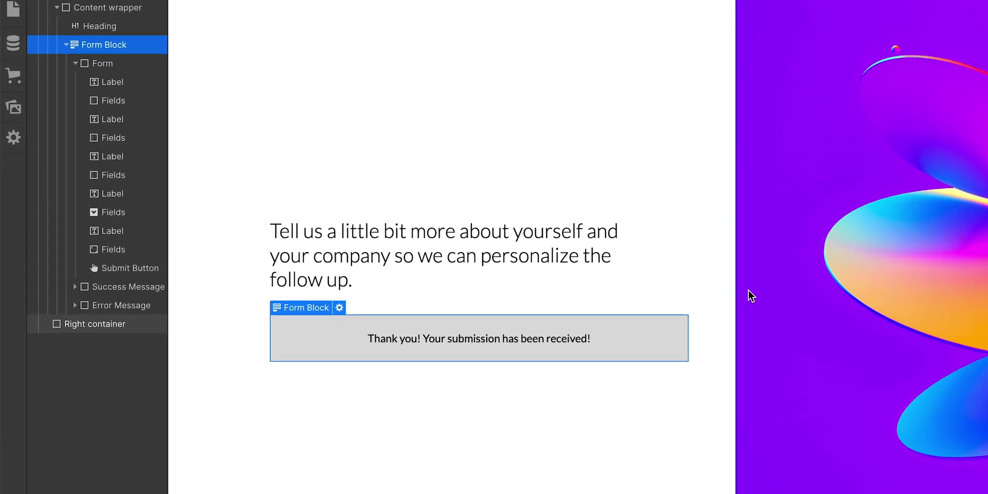
# - Give the success message box a Ghost White background and drop in the purple check icon
pyautogui.click(608, 338)
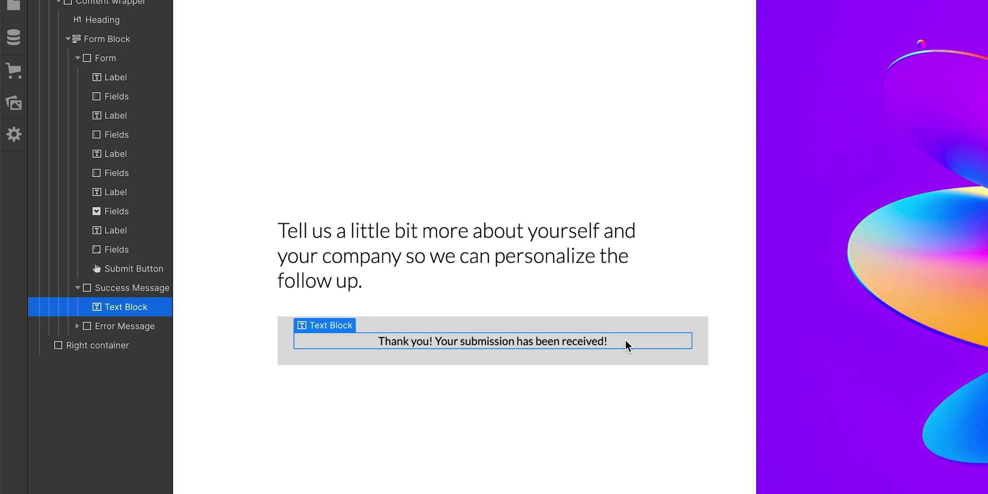
pyautogui.click(155, 287)
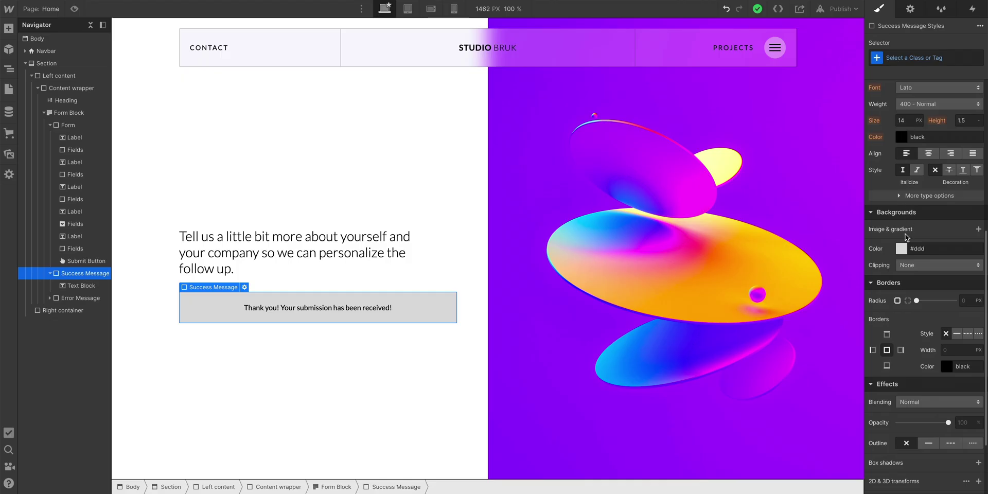
pyautogui.click(902, 249)
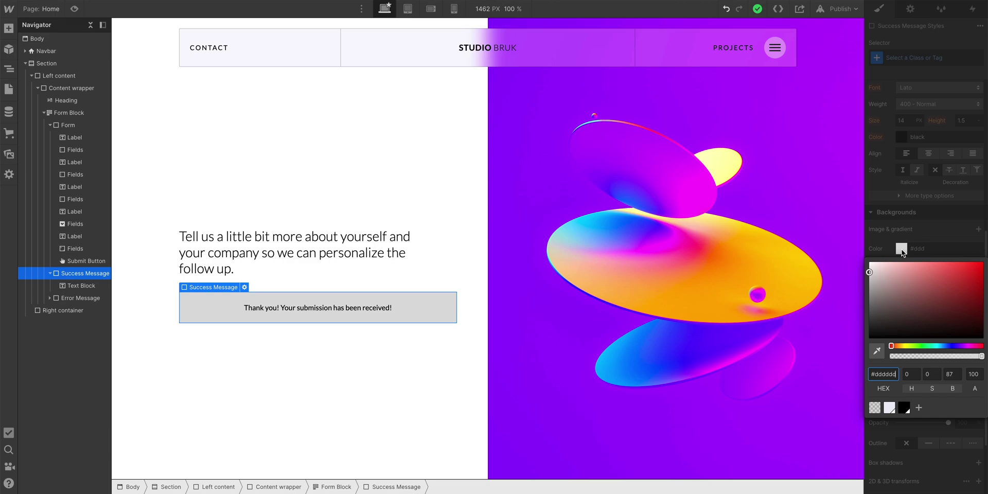
pyautogui.click(889, 408)
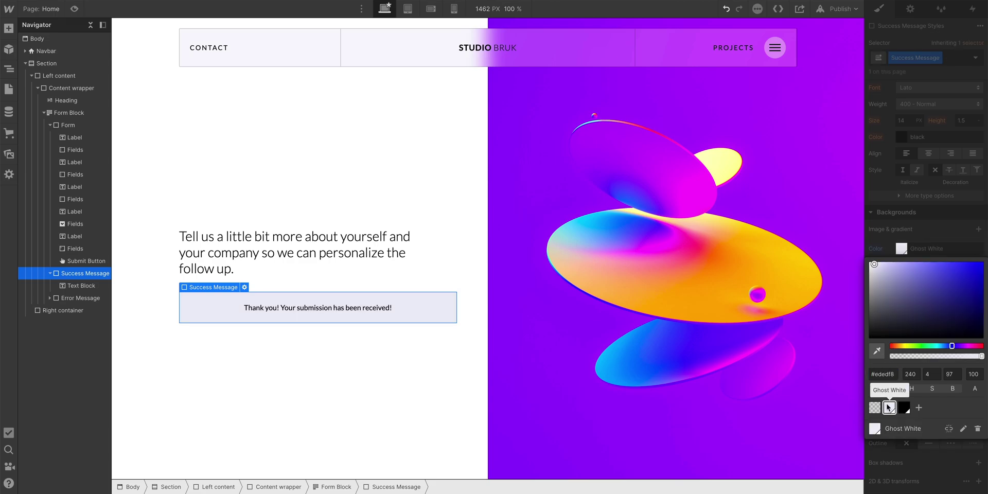
pyautogui.click(9, 154)
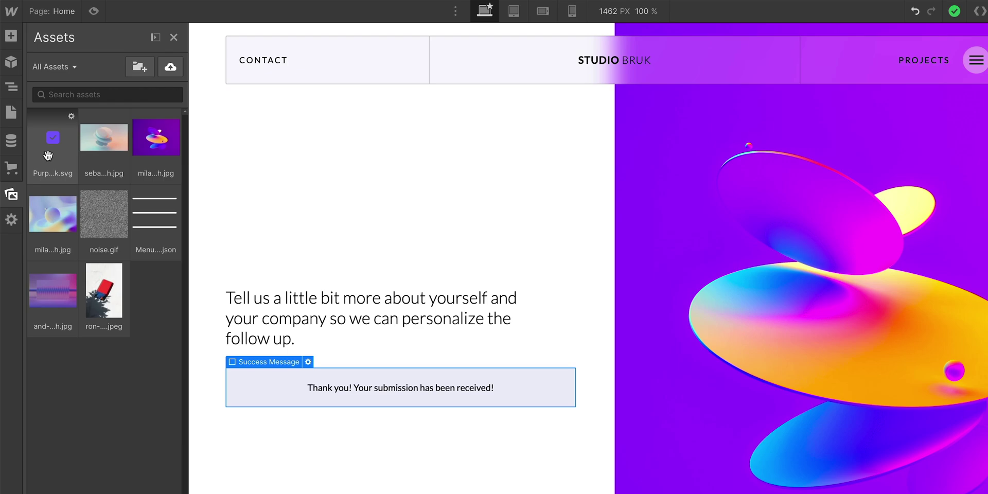
pyautogui.moveTo(49, 155); pyautogui.dragTo(354, 377)
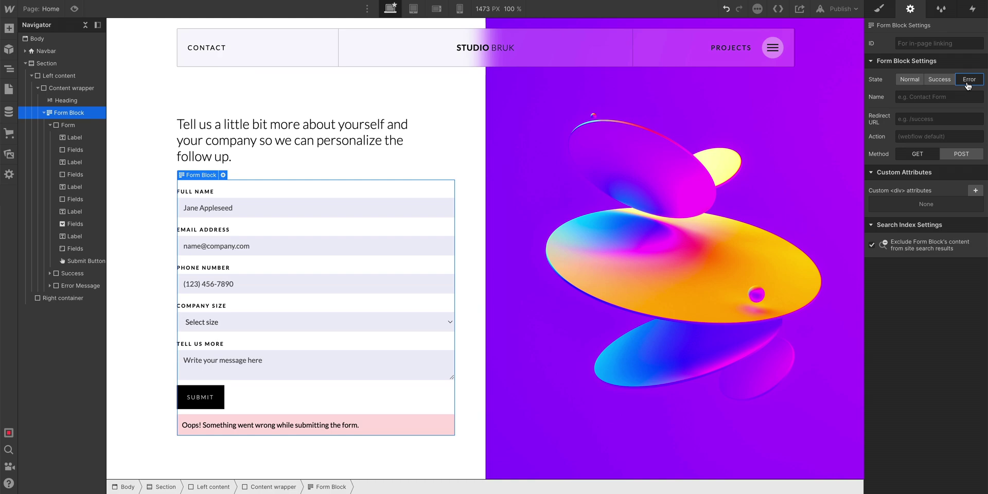
# - Switch the form block from its Error state preview back to Normal
pyautogui.click(912, 81)
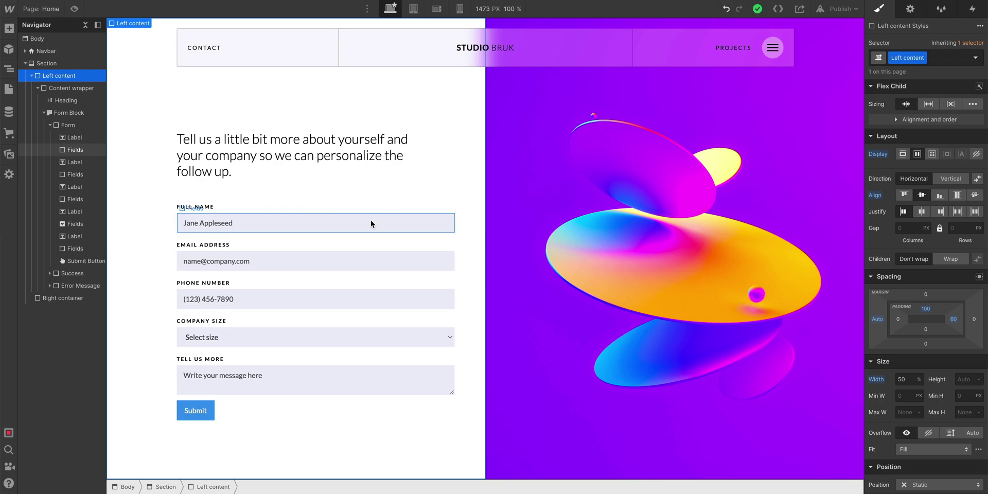
# - Give the form block the name 'Lead gen' in its settings
pyautogui.click(96, 114)
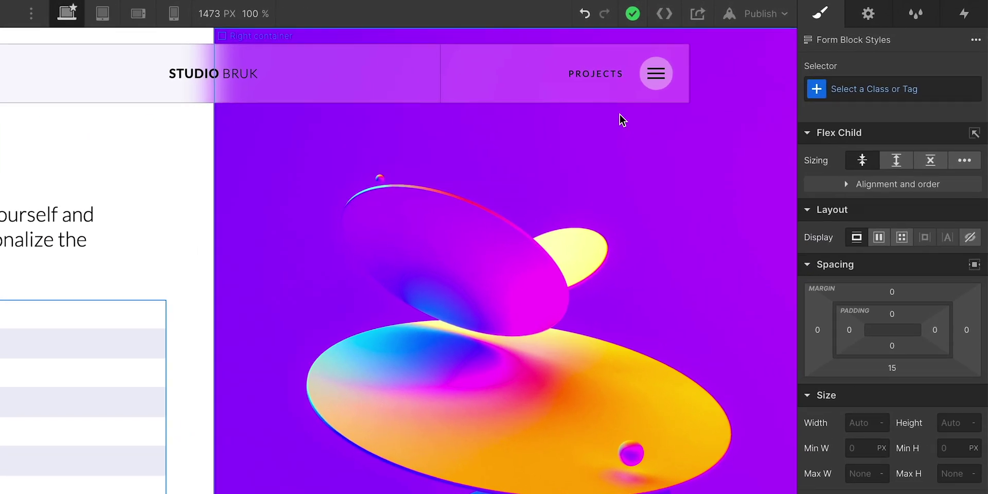
pyautogui.click(860, 22)
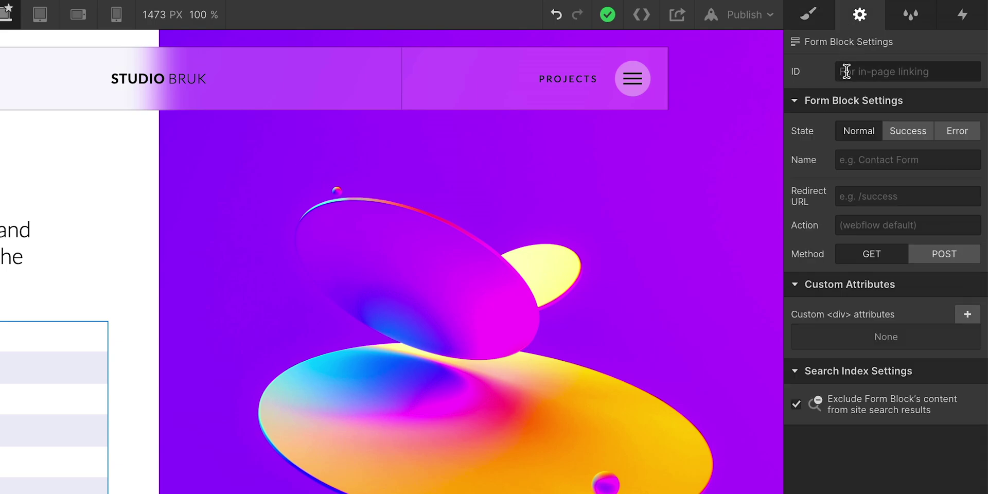
pyautogui.click(863, 155)
pyautogui.write('Lead gen')
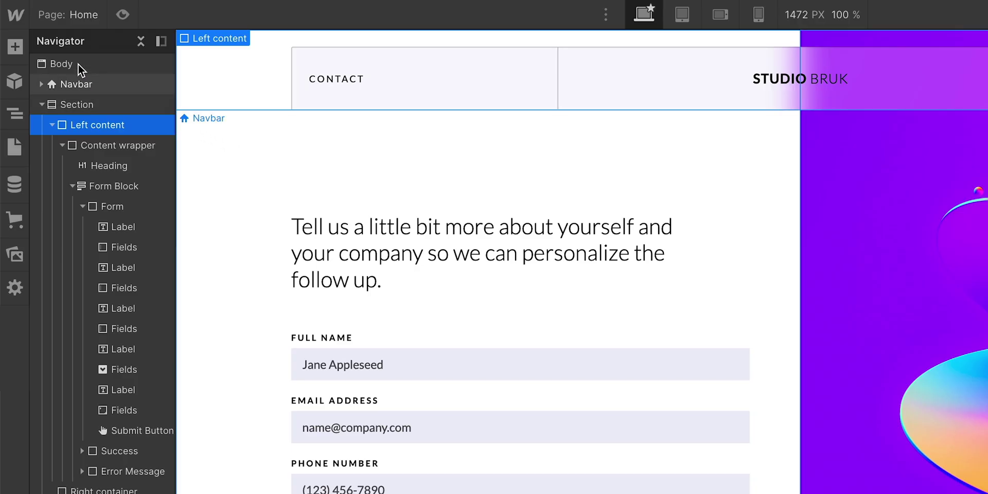
# - Open Project Settings on the Forms tab and look over the submissions table
pyautogui.moveTo(23, 21)
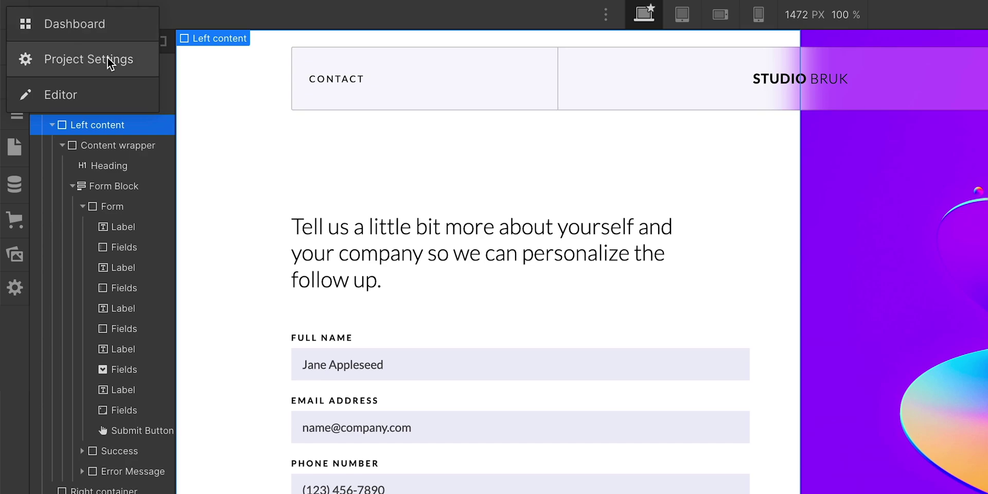
pyautogui.click(136, 64)
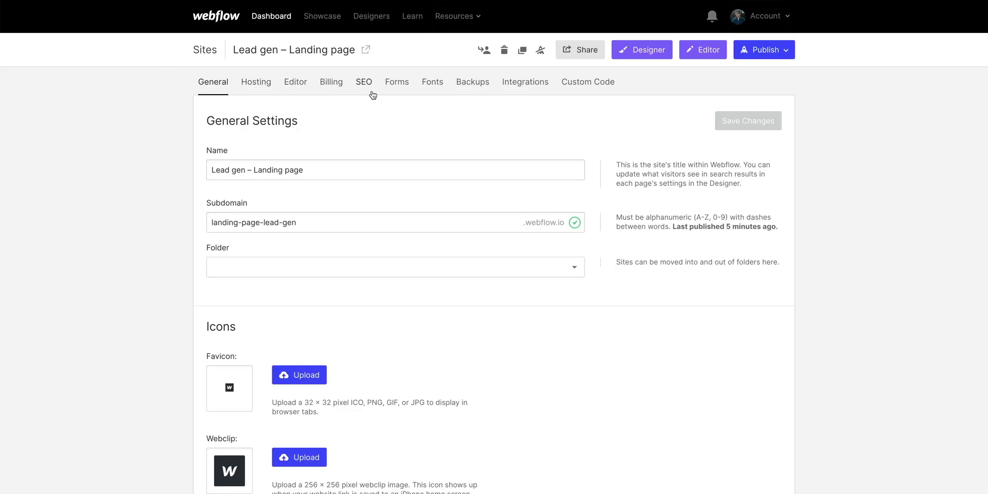
pyautogui.click(395, 95)
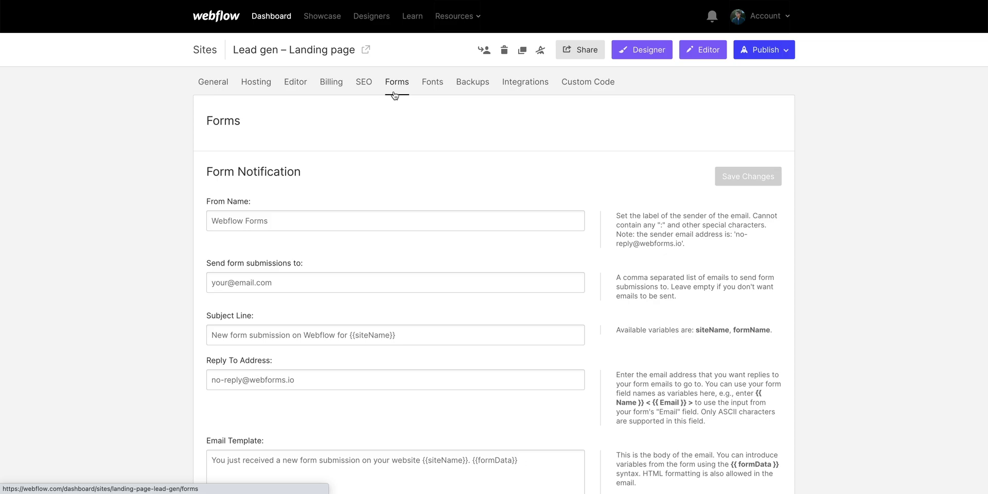
pyautogui.scroll(-20, 394, 95)
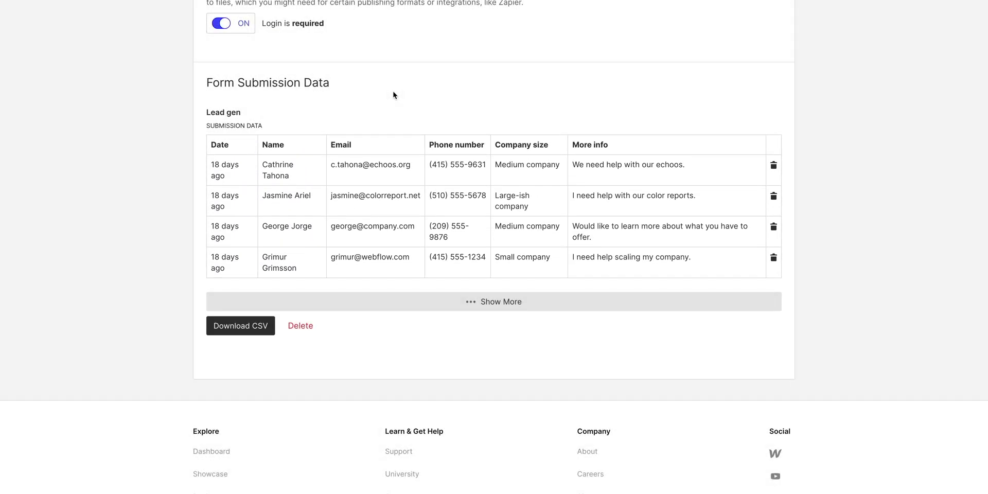
pyautogui.scroll(20, 393, 90)
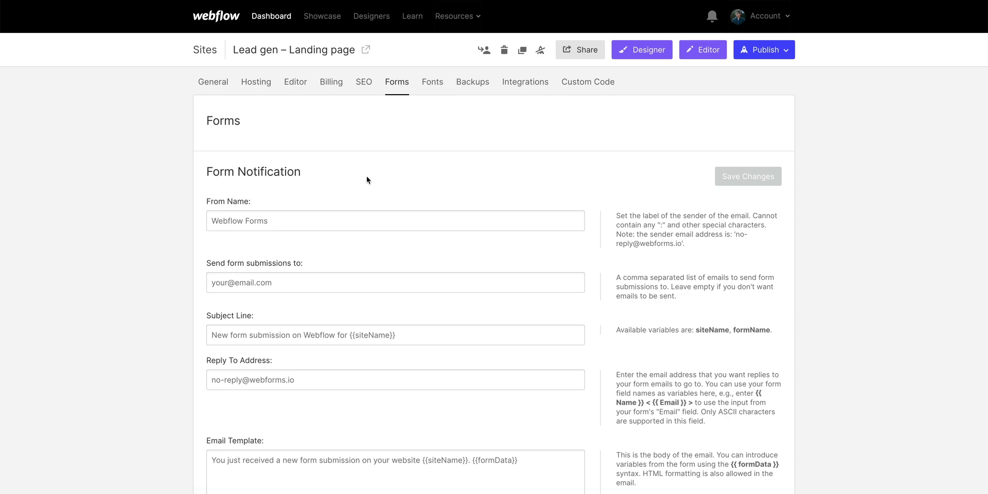
# - Send form submissions to two team email addresses, with the sender name 'Lead gen landing page'
pyautogui.click(313, 278)
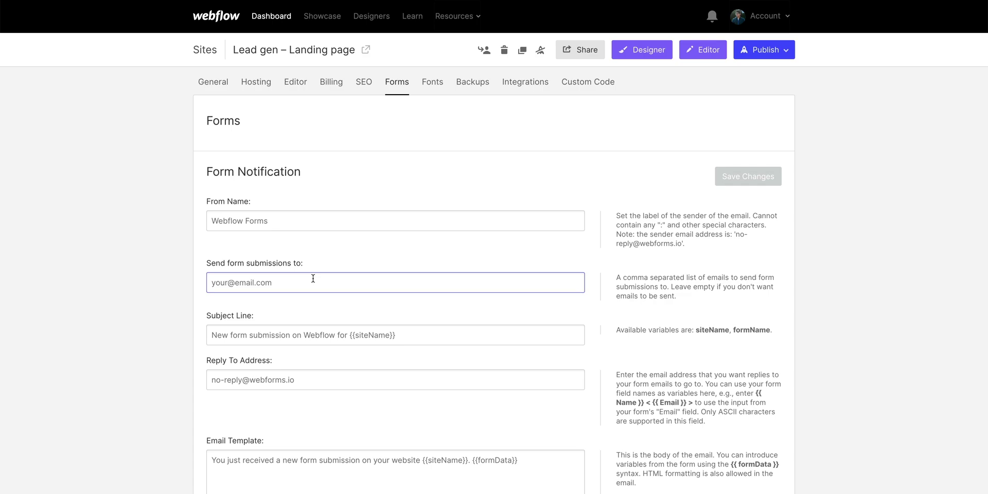
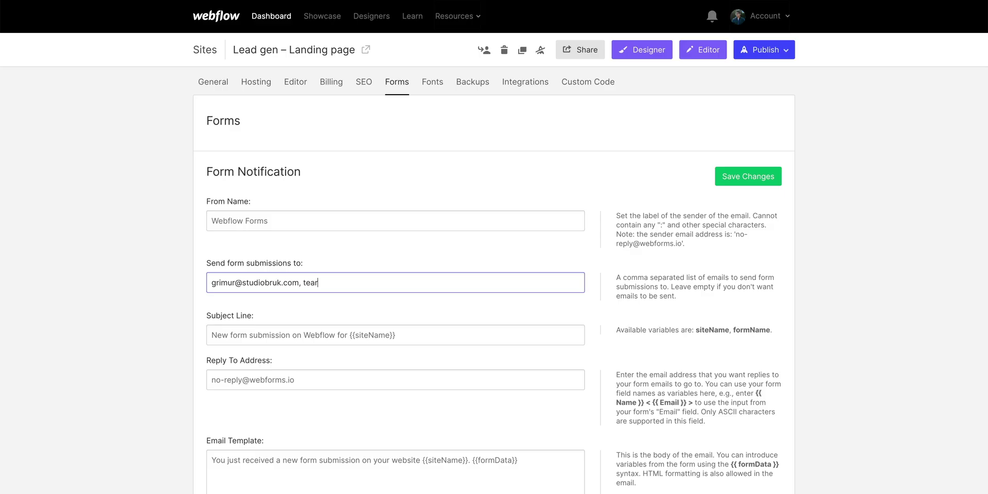
pyautogui.write('uk.com')
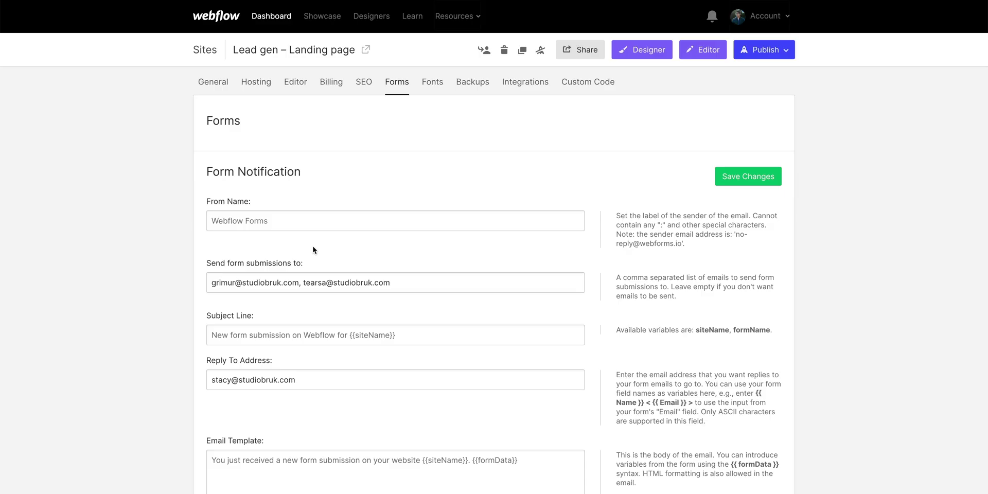
pyautogui.click(297, 219)
pyautogui.write('Lead ge')
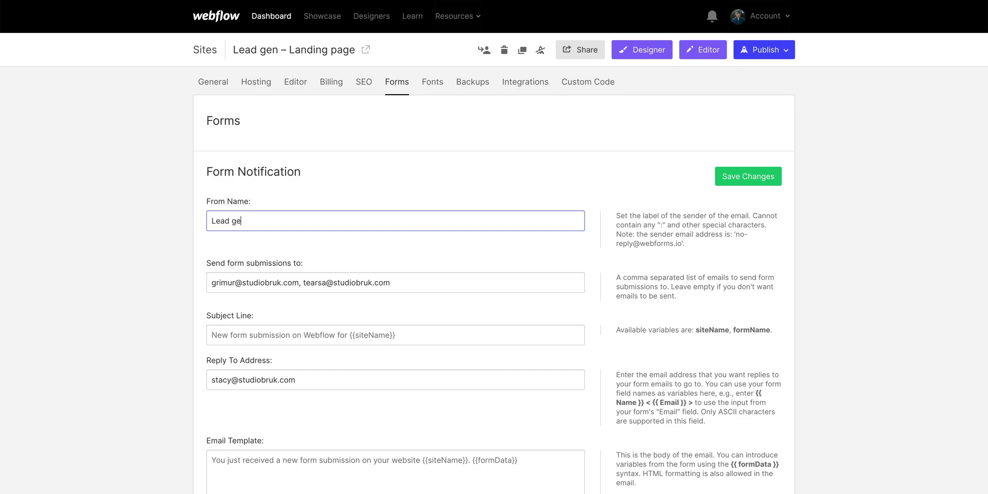
pyautogui.write('n landing page')
pyautogui.click(303, 206)
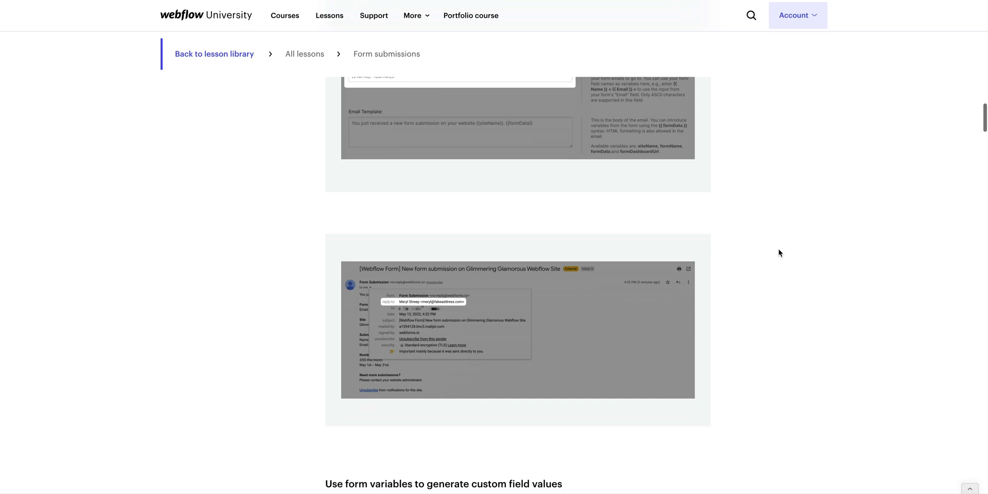
# - Submit the filled-in test lead on the live form
pyautogui.scroll(-6, 779, 253)
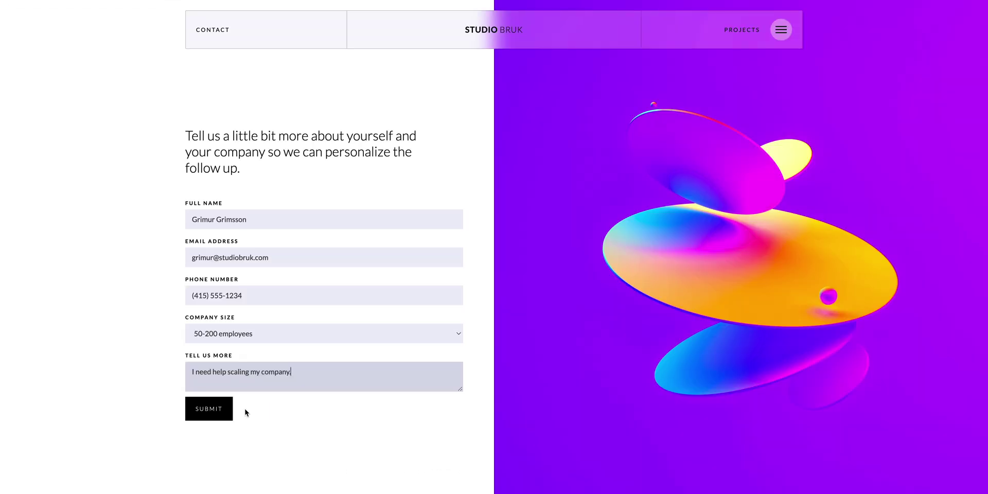
pyautogui.click(228, 417)
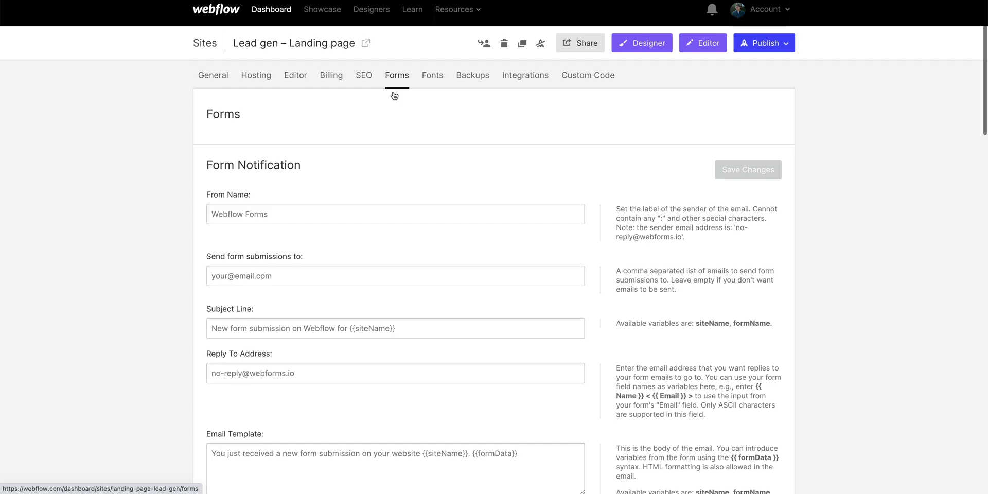
pyautogui.scroll(-15, 393, 95)
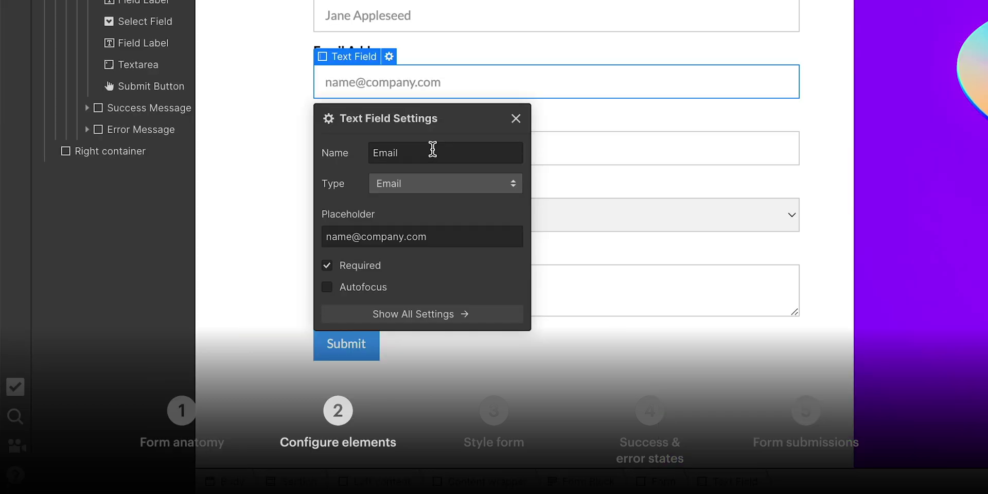
# - Check the email field's input type and error state, then submit a test entry live
pyautogui.click(403, 188)
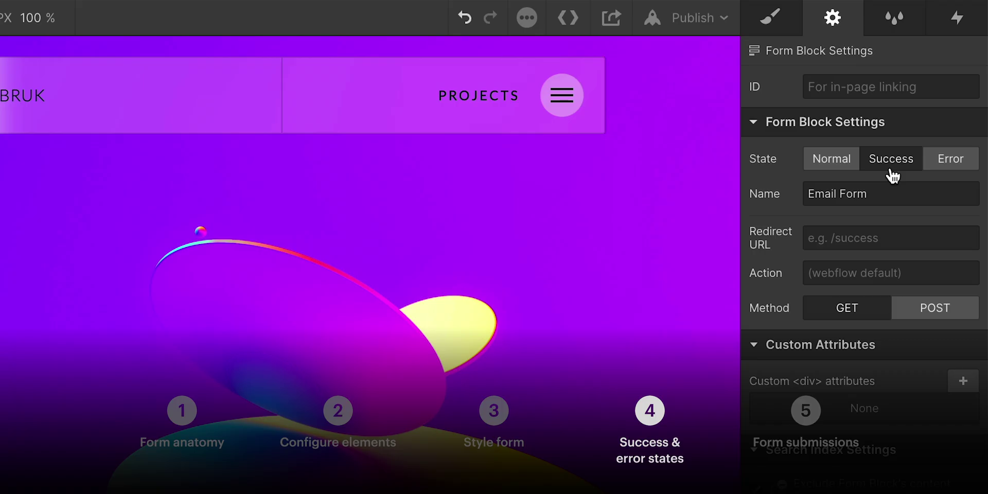
pyautogui.click(950, 170)
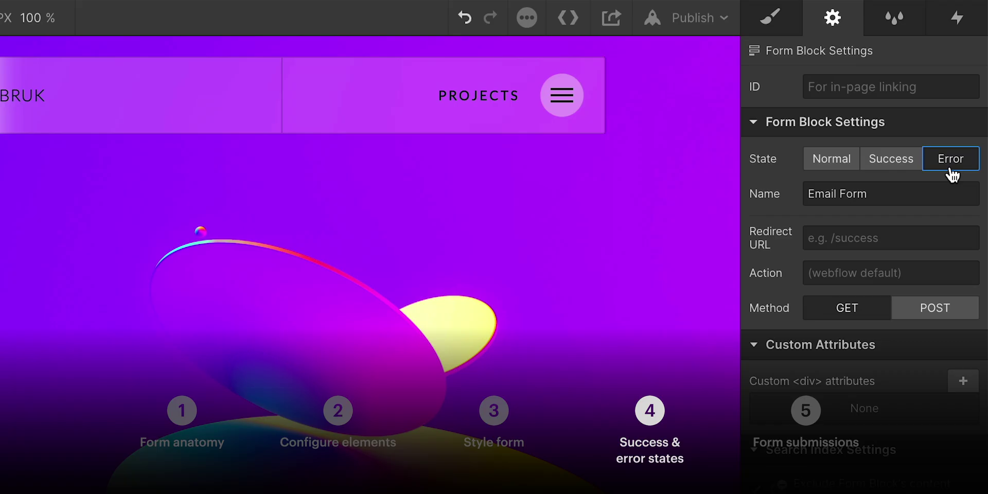
pyautogui.write('company')
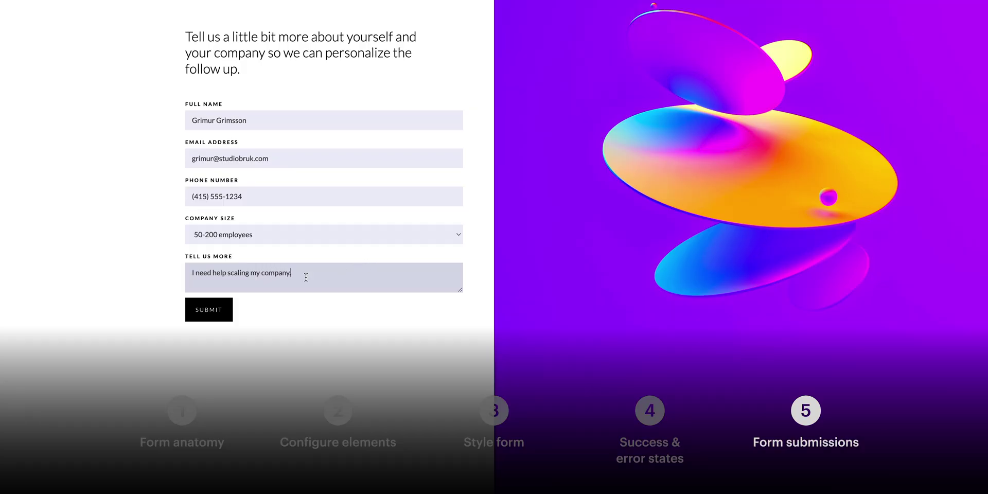
pyautogui.write('.')
pyautogui.click(227, 309)
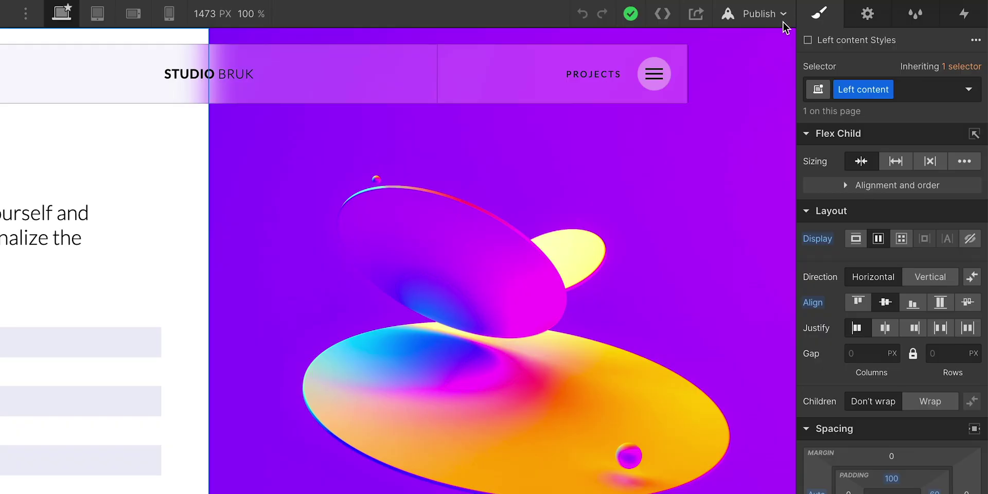
# - Publish the site to its webflow.io domain
pyautogui.click(781, 17)
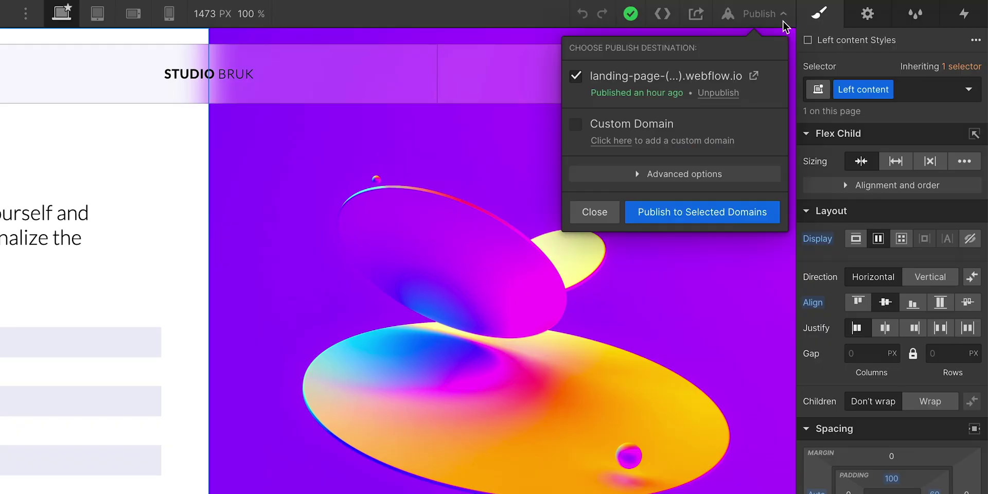
pyautogui.click(715, 218)
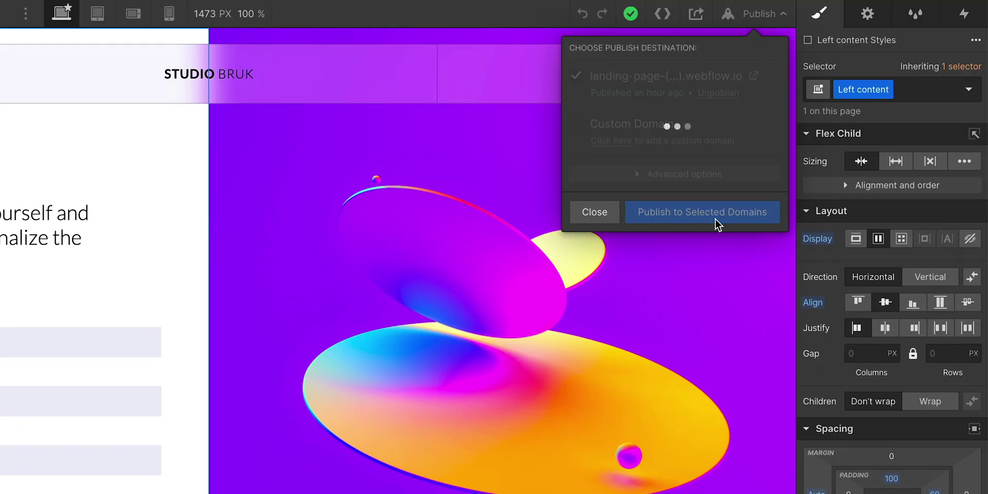